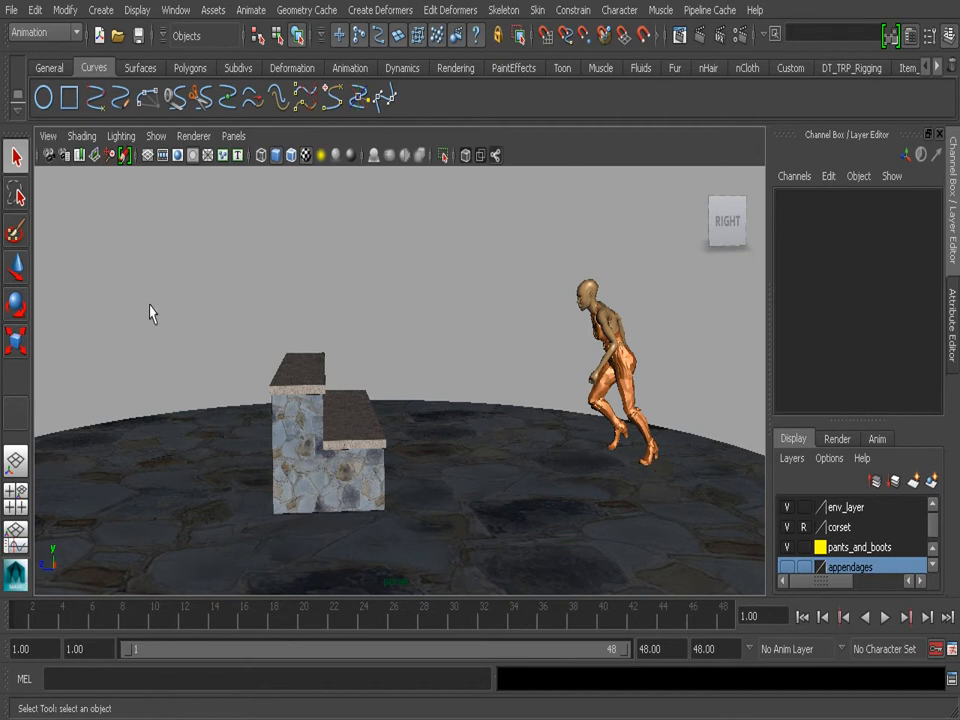
# - Ghost the character's jeans mesh with Ghost Selected
pyautogui.keyDown('alt'); pyautogui.moveTo(219, 319); pyautogui.dragTo(255, 307); pyautogui.keyUp('alt')
pyautogui.keyDown('alt'); pyautogui.moveTo(255, 307); pyautogui.dragTo(433, 360, button='right'); pyautogui.keyUp('alt')
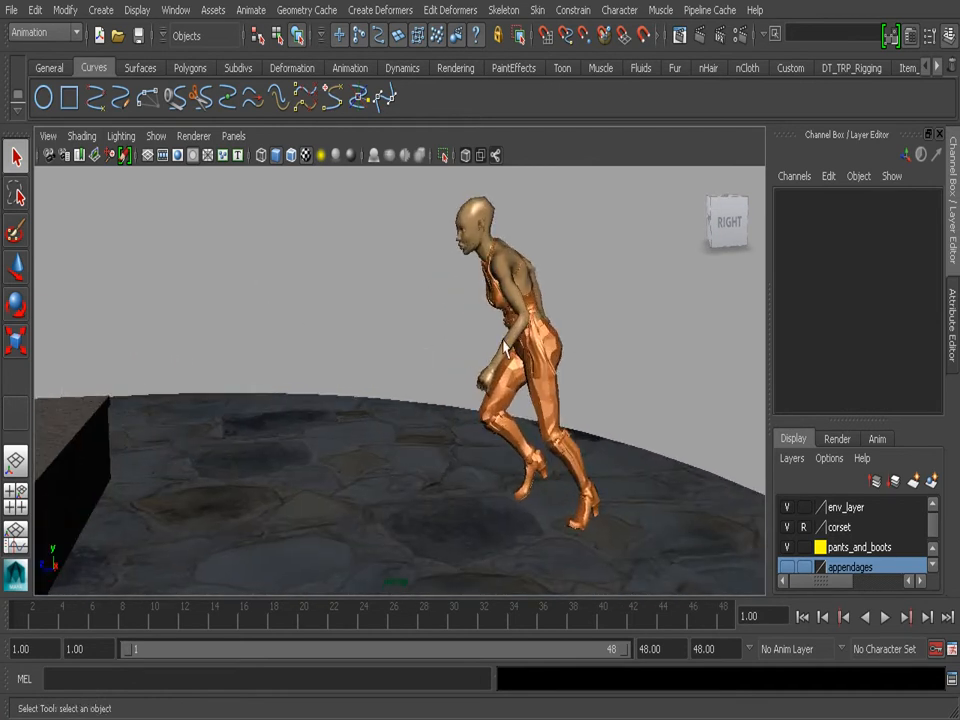
pyautogui.keyDown('alt'); pyautogui.moveTo(575, 368); pyautogui.dragTo(420, 385, button='right'); pyautogui.keyUp('alt')
pyautogui.moveTo(32, 617)
pyautogui.mouseDown()
pyautogui.moveTo(222, 630)
pyautogui.moveTo(17, 622)
pyautogui.mouseUp()
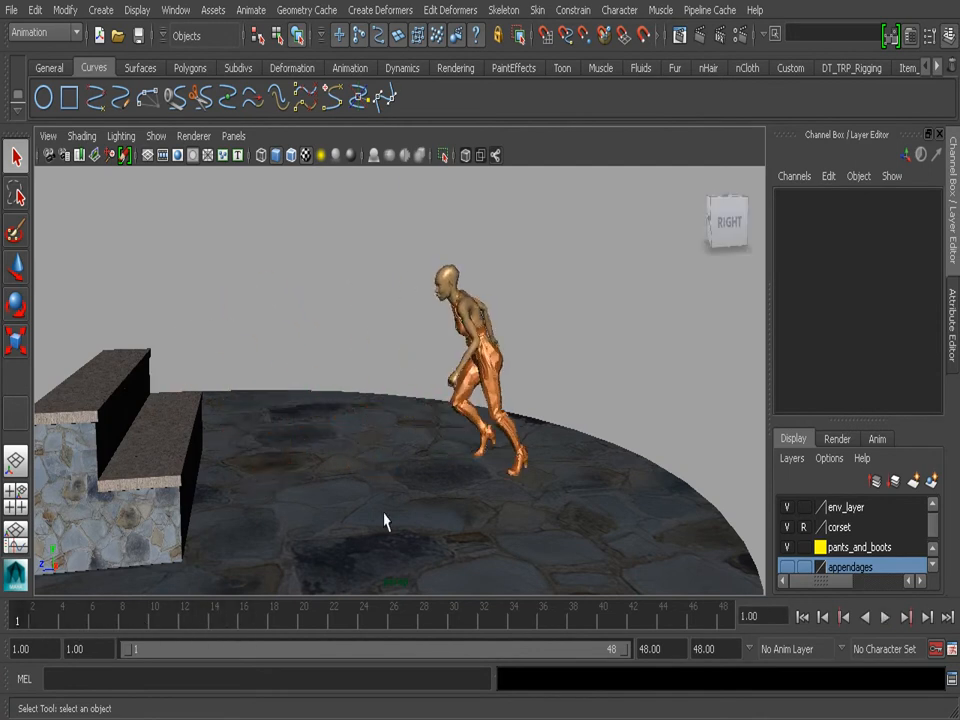
pyautogui.keyDown('alt'); pyautogui.moveTo(360, 377); pyautogui.dragTo(534, 379, button='right'); pyautogui.keyUp('alt')
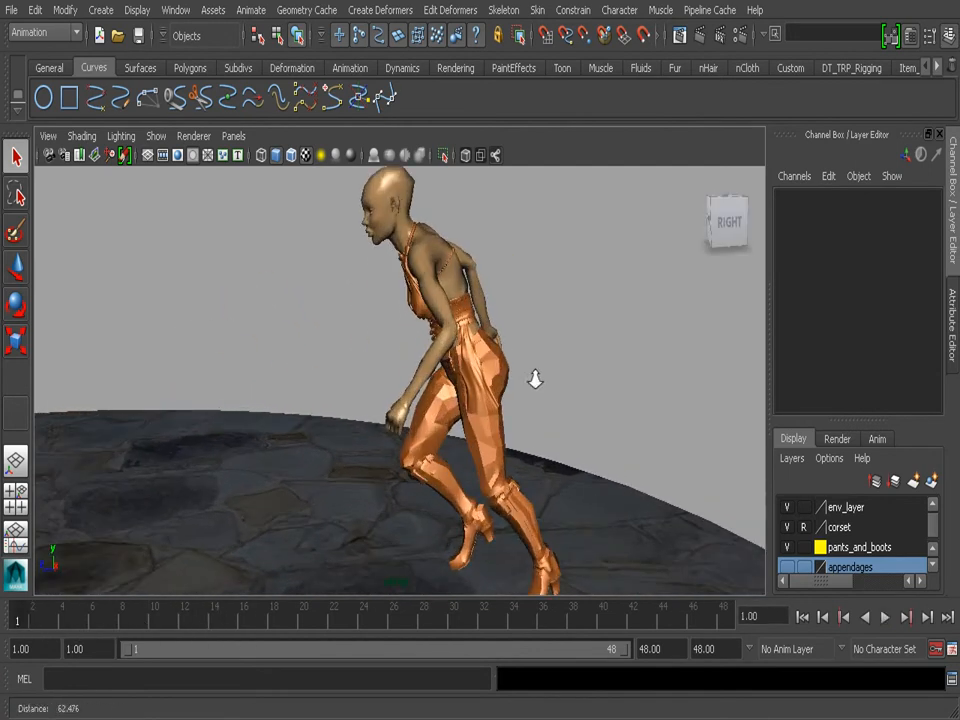
pyautogui.click(492, 455)
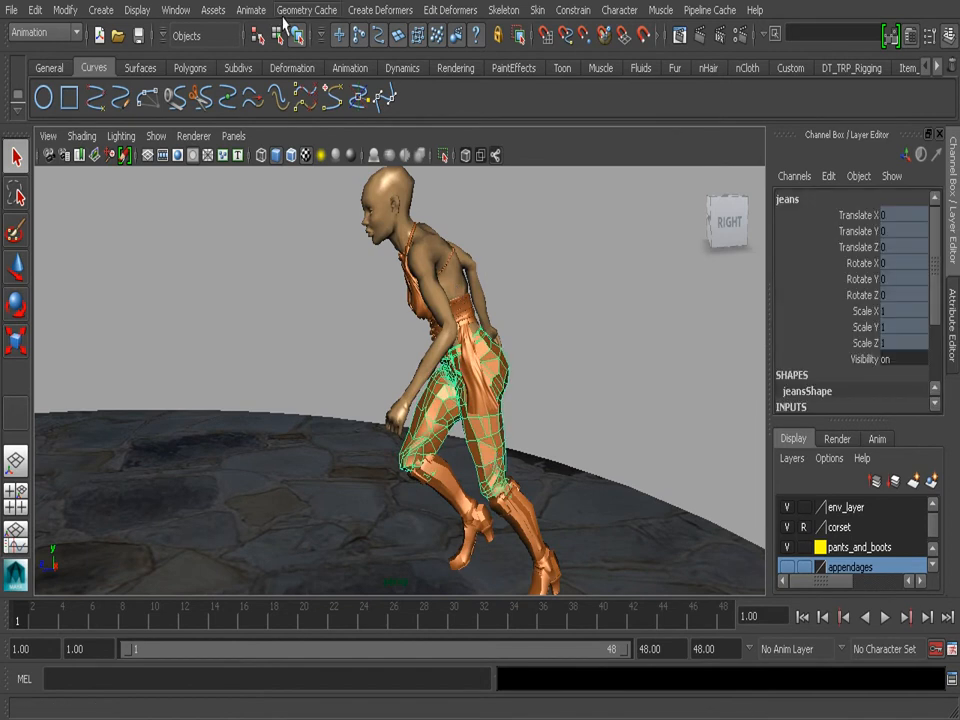
pyautogui.click(248, 10)
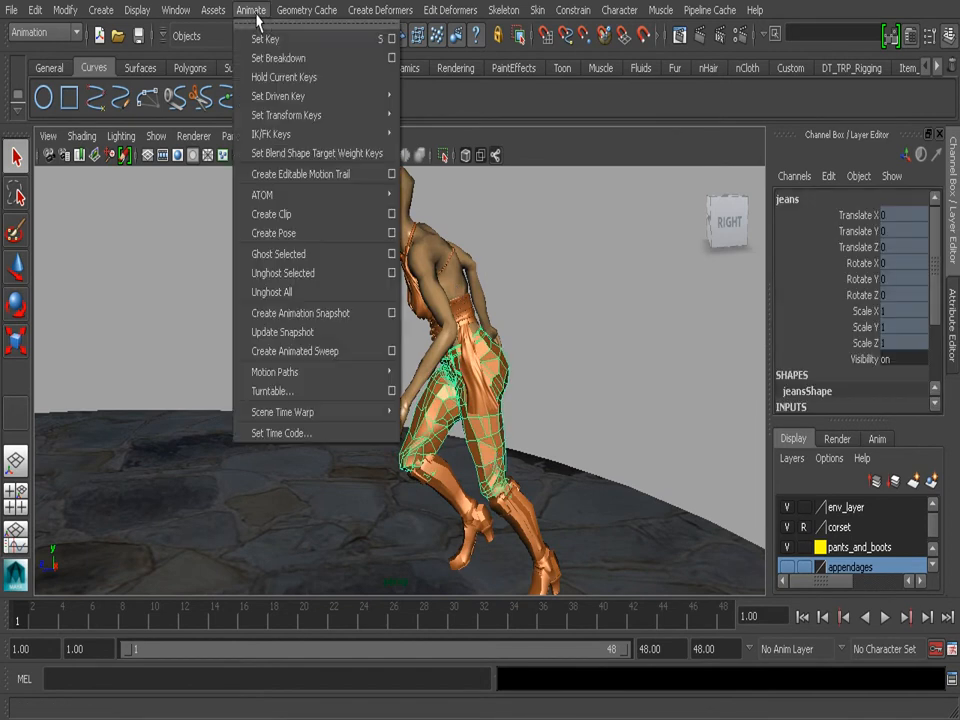
pyautogui.click(314, 262)
# - Play and scrub the first frames of the run to check the ghosting on the jeans
pyautogui.keyDown('alt'); pyautogui.moveTo(352, 294); pyautogui.dragTo(467, 357); pyautogui.keyUp('alt')
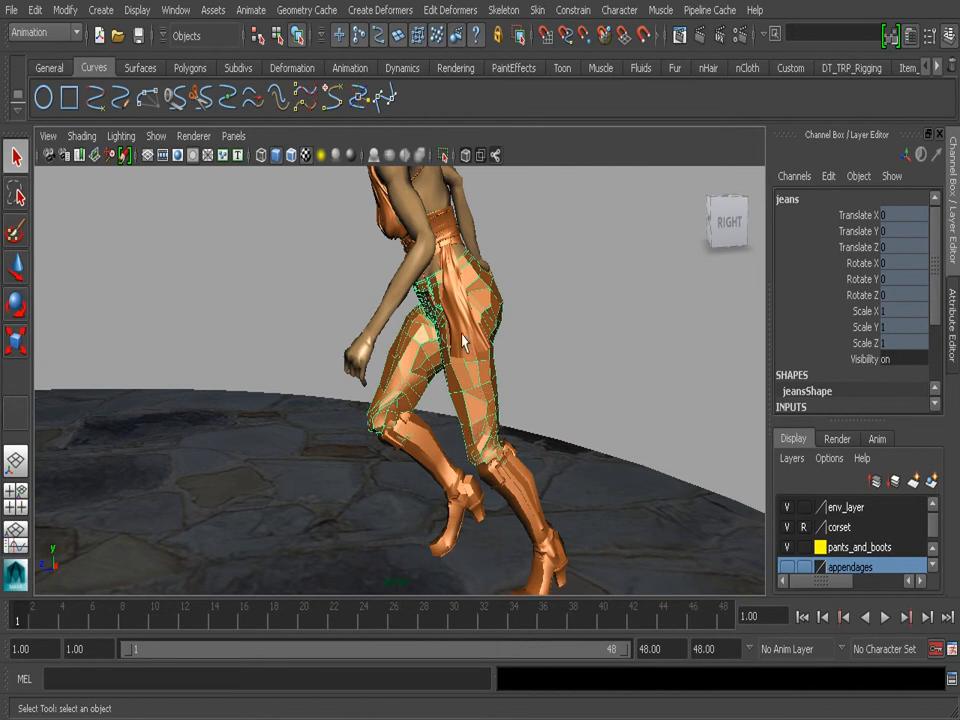
pyautogui.hotkey('alt', 'v')
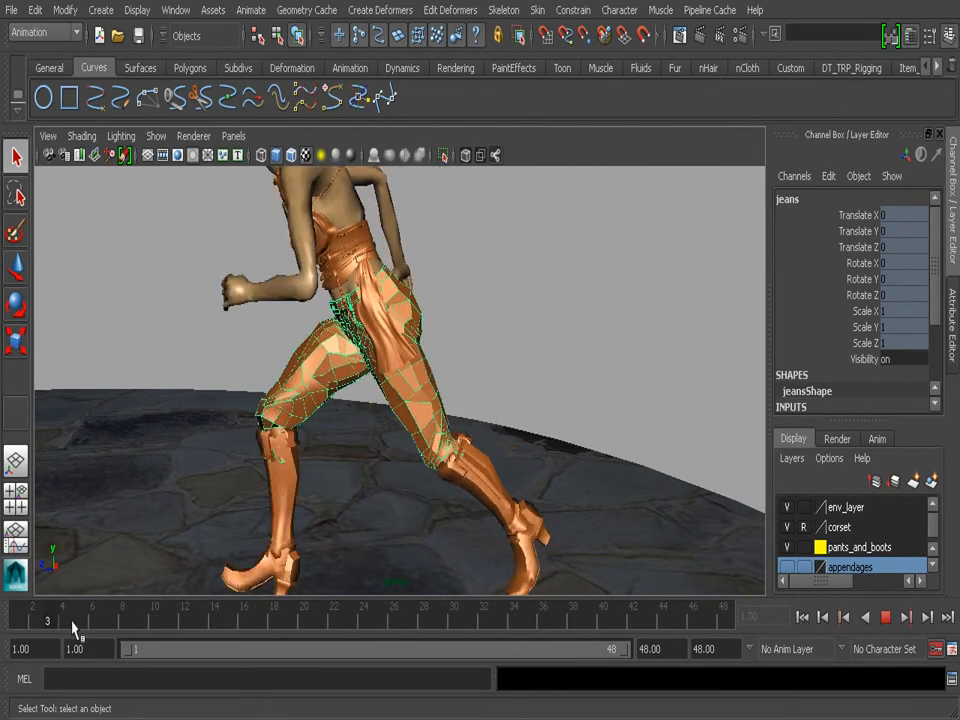
pyautogui.moveTo(105, 623); pyautogui.dragTo(3, 622)
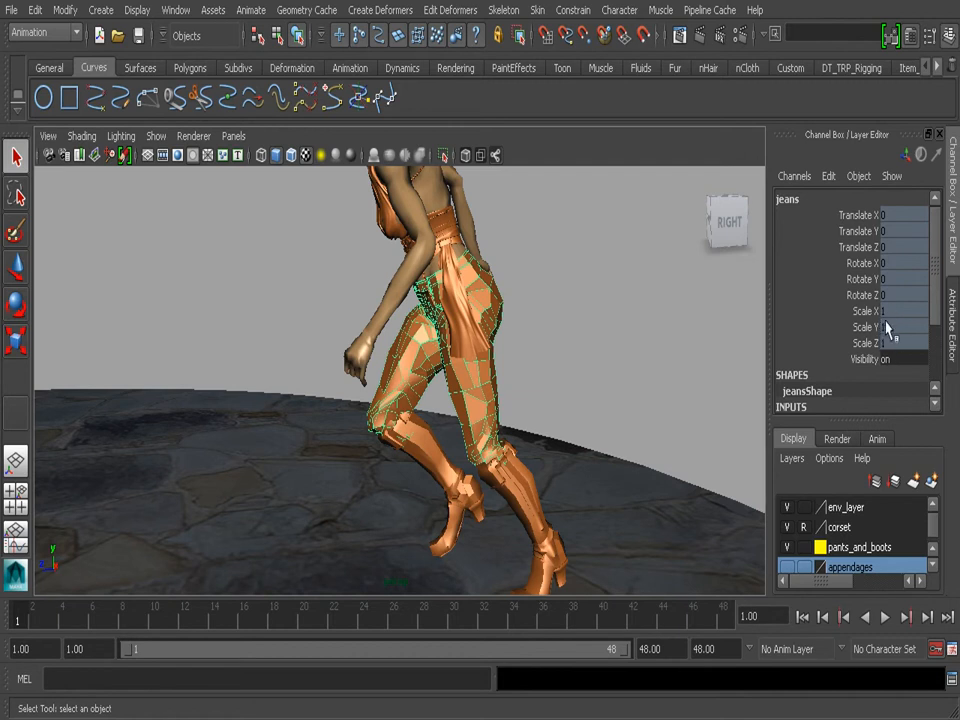
# - Set the Envelope of the jeans' skinCluster7 to 0 and play the animation to see its effect
pyautogui.moveTo(934, 285); pyautogui.dragTo(932, 360)
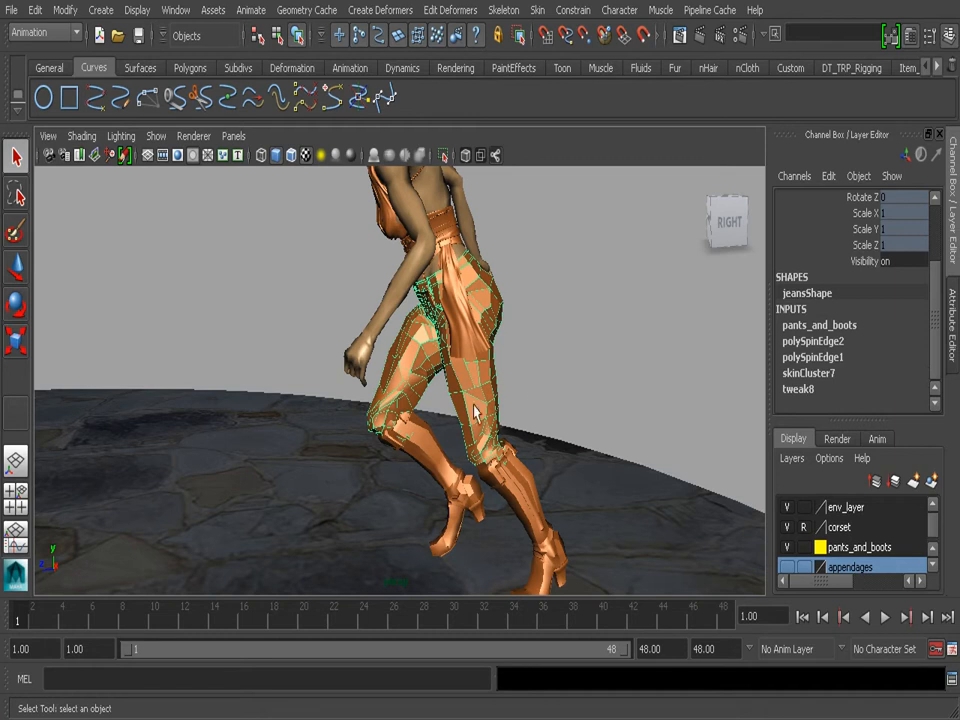
pyautogui.click(831, 375)
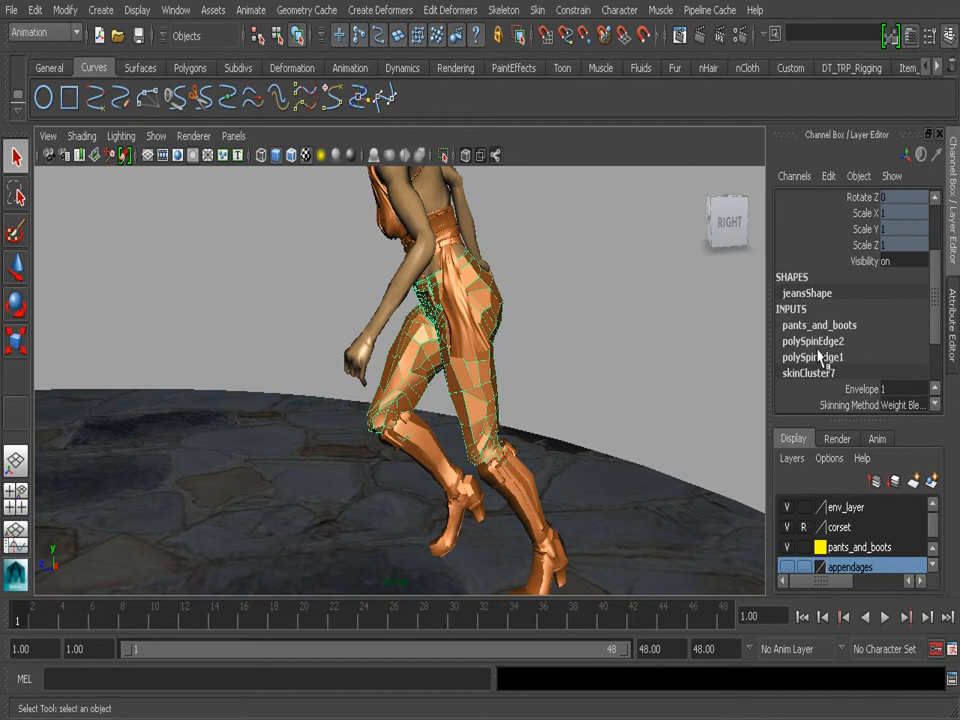
pyautogui.scroll(-2, 893, 373)
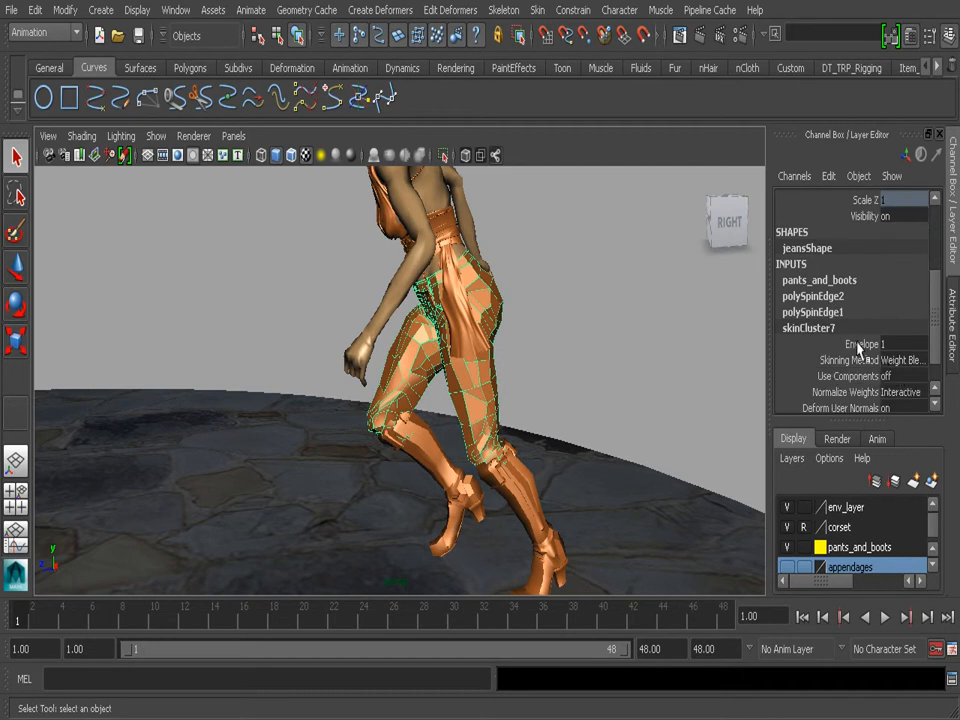
pyautogui.click(897, 344)
pyautogui.write('0')
pyautogui.press('Return')
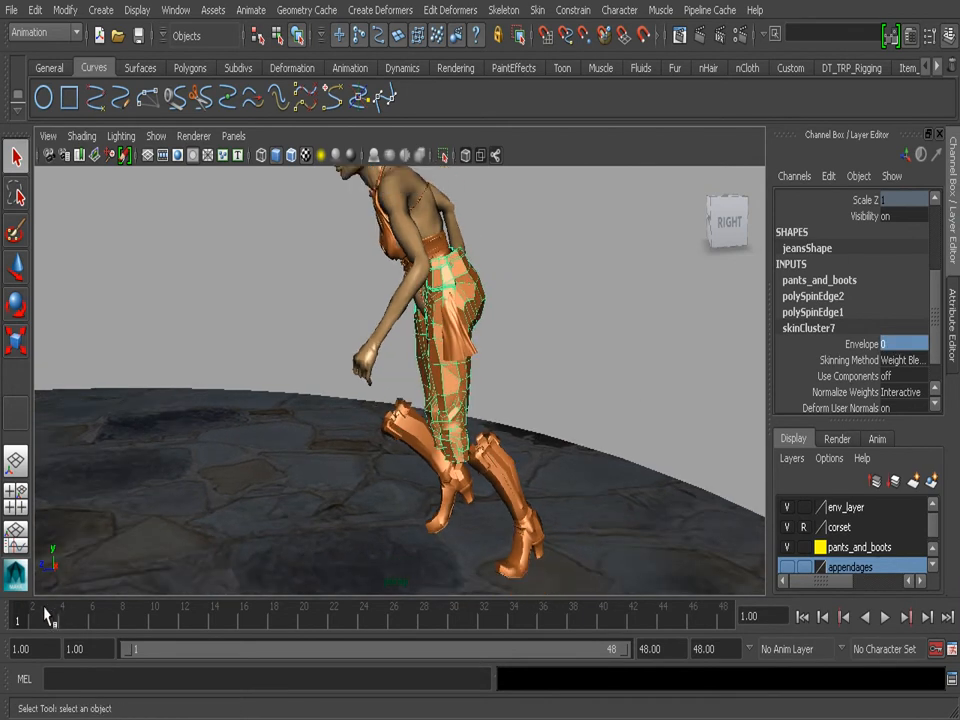
pyautogui.hotkey('alt', 'v')
pyautogui.moveTo(88, 626); pyautogui.dragTo(5, 612)
# - Set the Envelope of the jeans' skinCluster7 to 1 and replay the animation
pyautogui.click(900, 343)
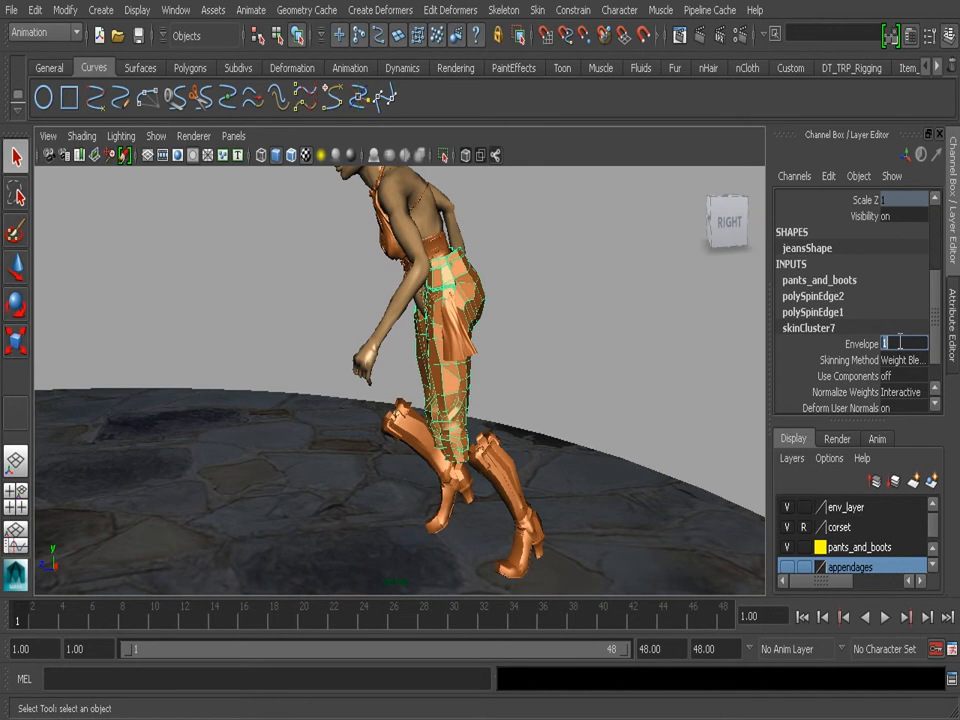
pyautogui.write('1')
pyautogui.press('Return')
pyautogui.keyDown('alt'); pyautogui.moveTo(458, 375); pyautogui.dragTo(167, 531); pyautogui.keyUp('alt')
pyautogui.hotkey('alt', 'v')
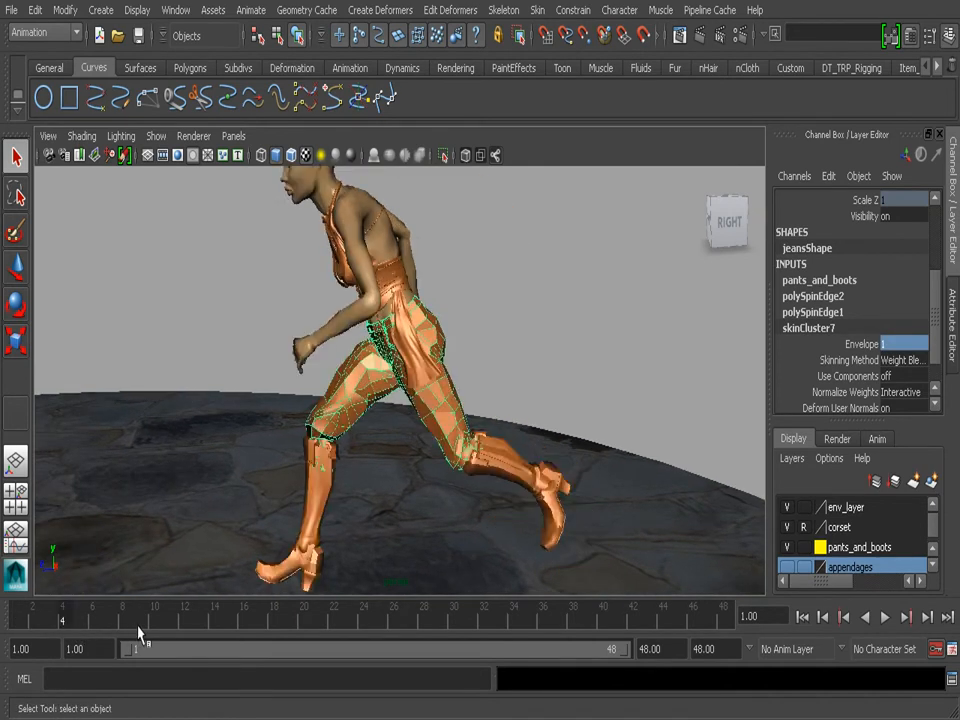
pyautogui.hotkey('alt', 'v')
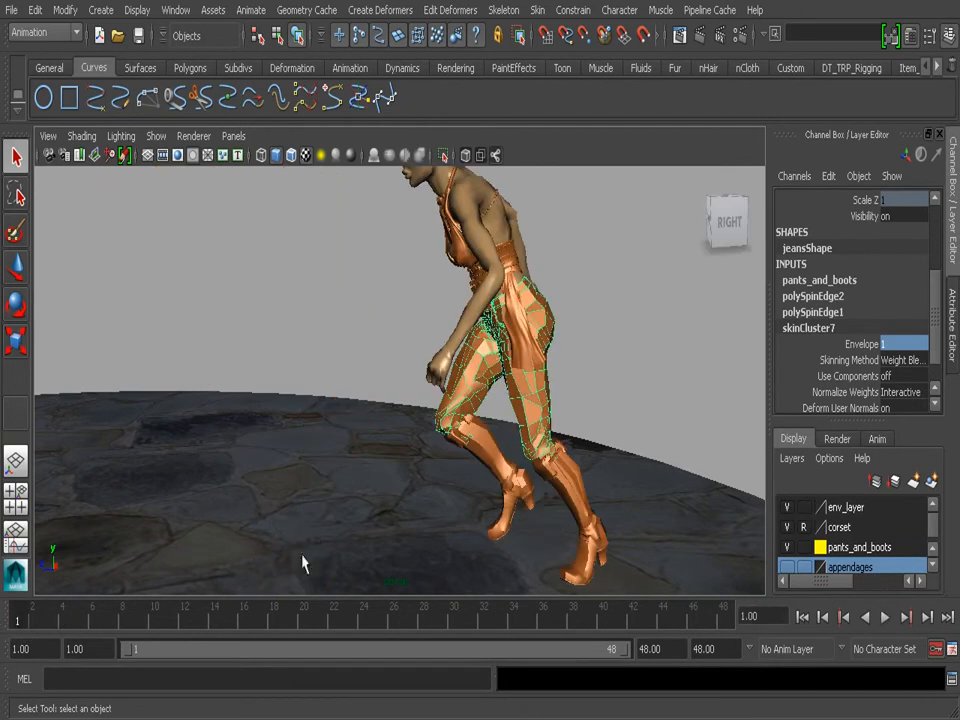
# - Turn off ghosting for the jeans mesh, reselecting the mesh itself before applying Unghost Selected
pyautogui.keyDown('alt'); pyautogui.moveTo(541, 388); pyautogui.dragTo(505, 390, button='middle'); pyautogui.keyUp('alt')
pyautogui.keyDown('alt'); pyautogui.moveTo(505, 390); pyautogui.dragTo(525, 386, button='right'); pyautogui.keyUp('alt')
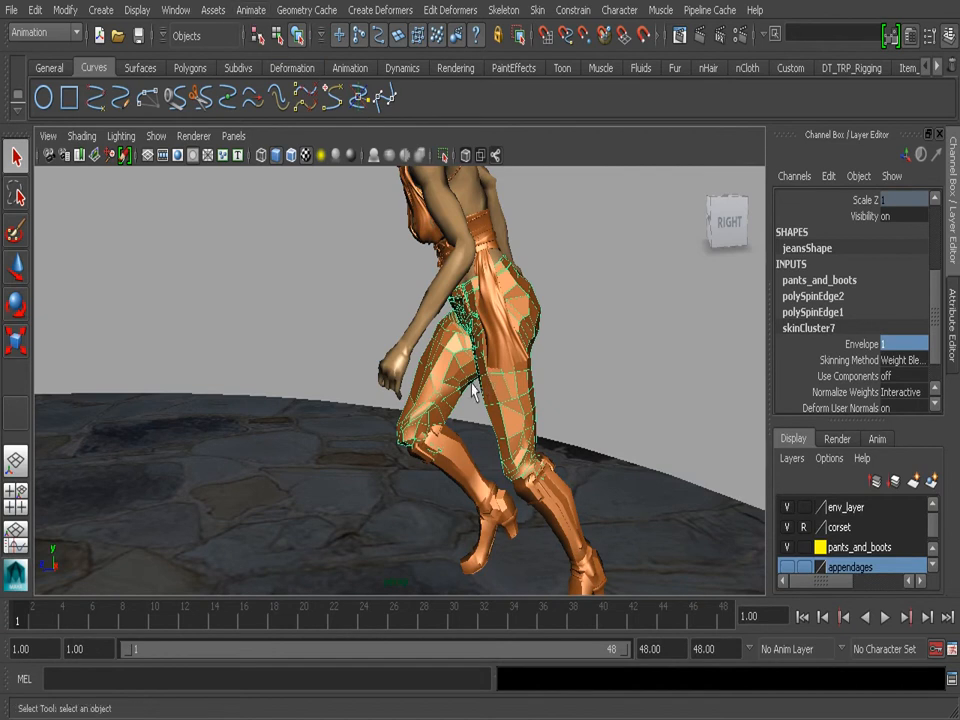
pyautogui.click(251, 10)
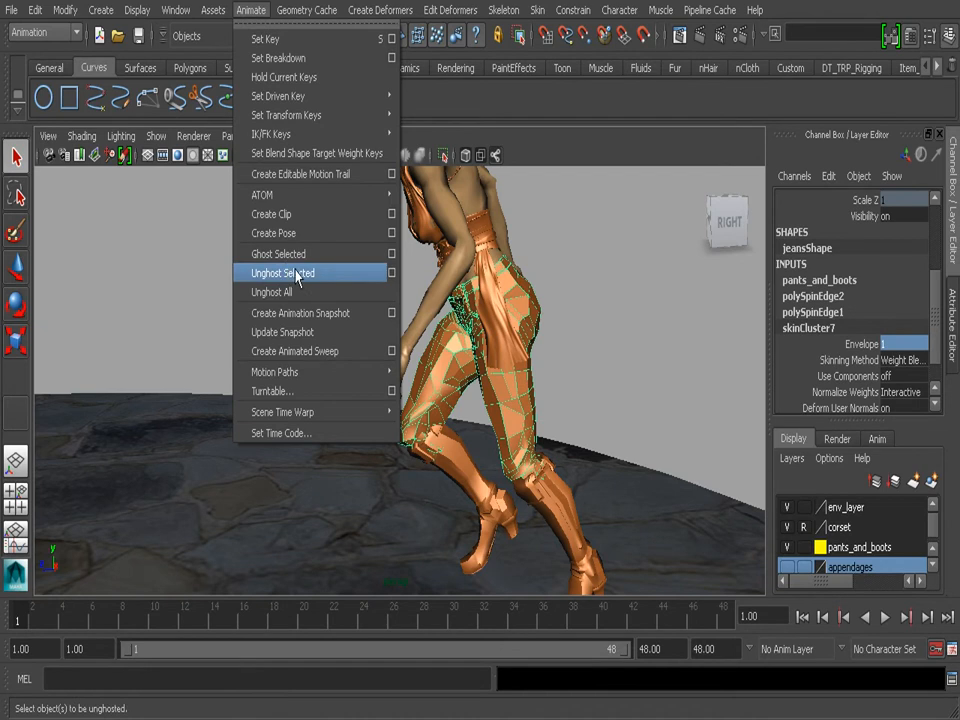
pyautogui.click(297, 273)
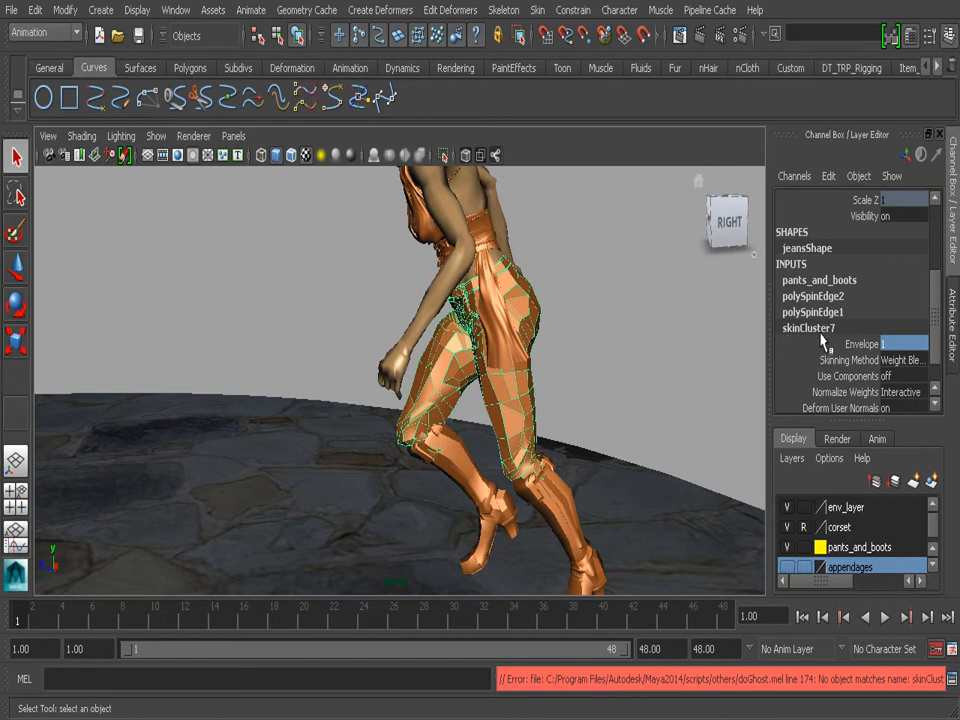
pyautogui.click(612, 286)
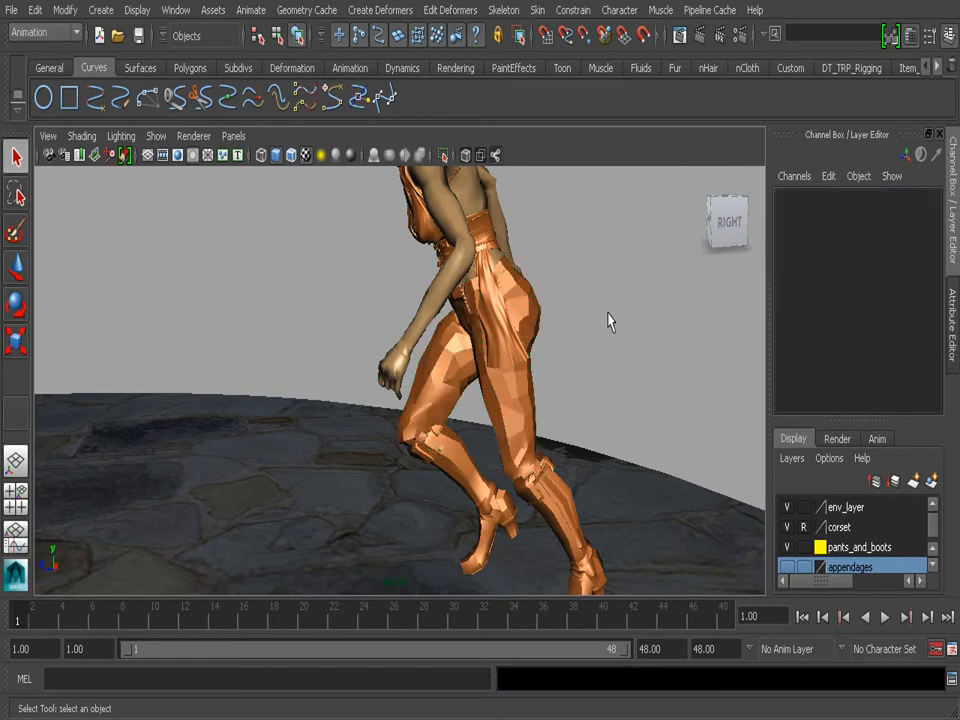
pyautogui.click(513, 416)
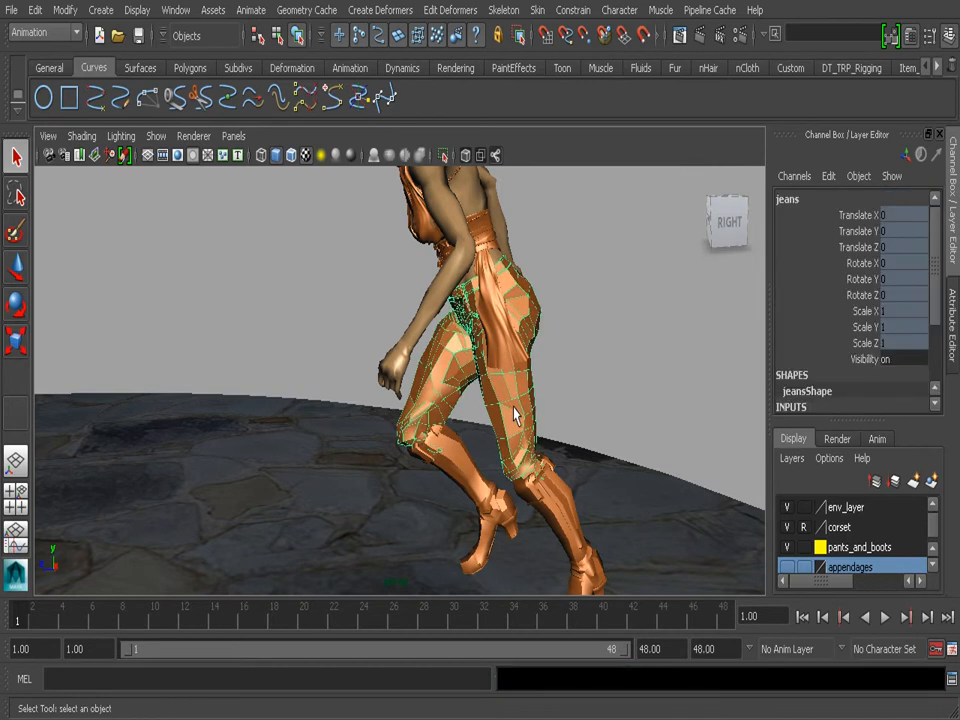
pyautogui.click(250, 10)
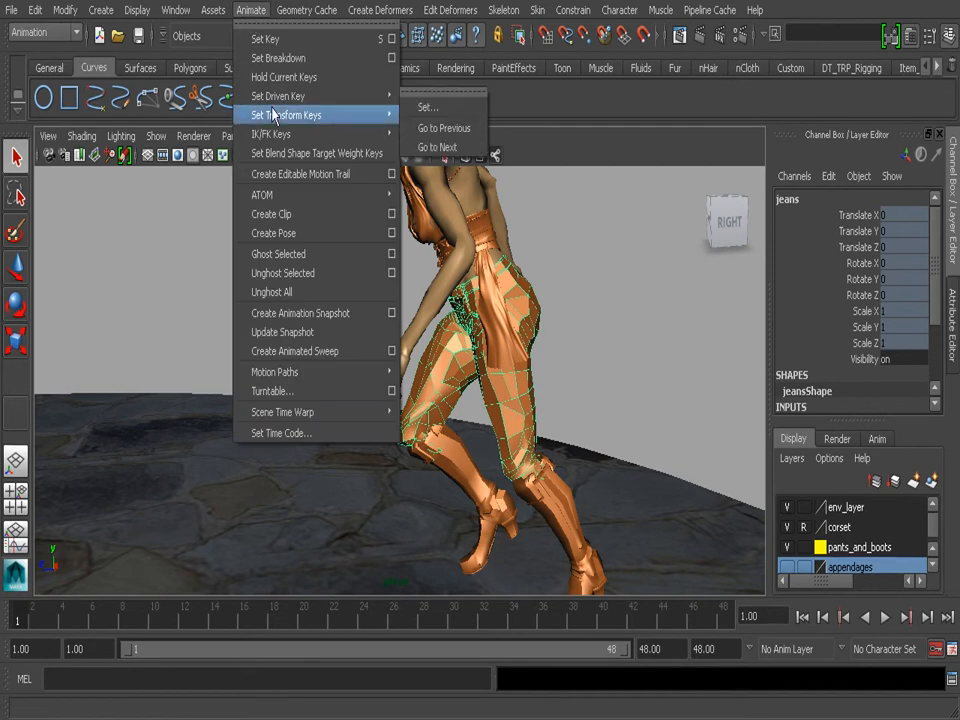
pyautogui.click(302, 276)
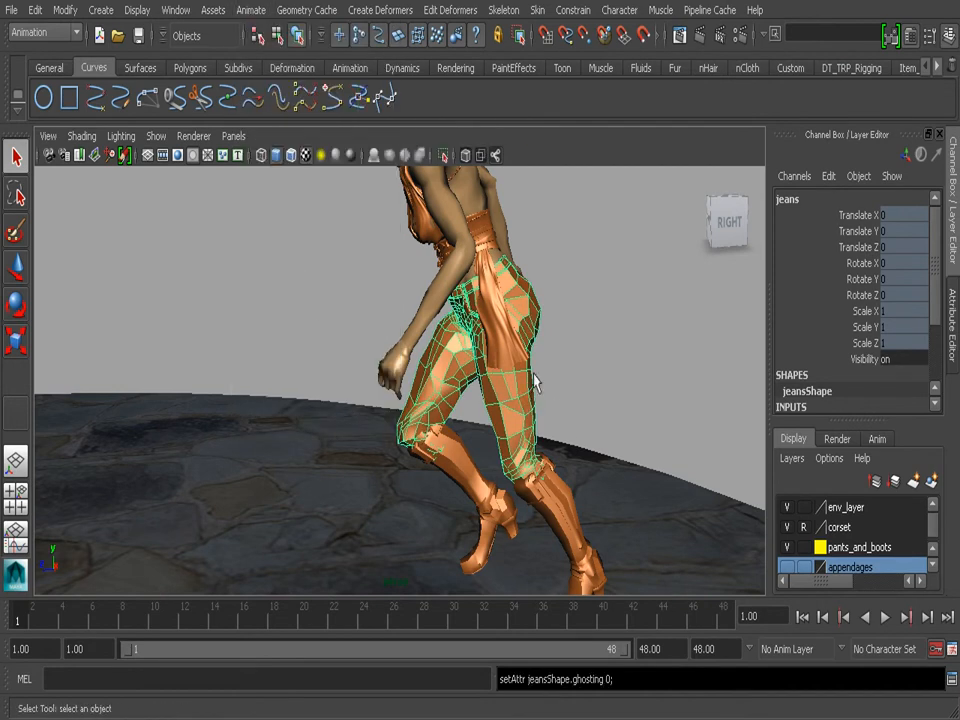
# - Show NURBS curves in the viewport and select the C-shaped Center_of_Gravity_CTRL
pyautogui.click(156, 136)
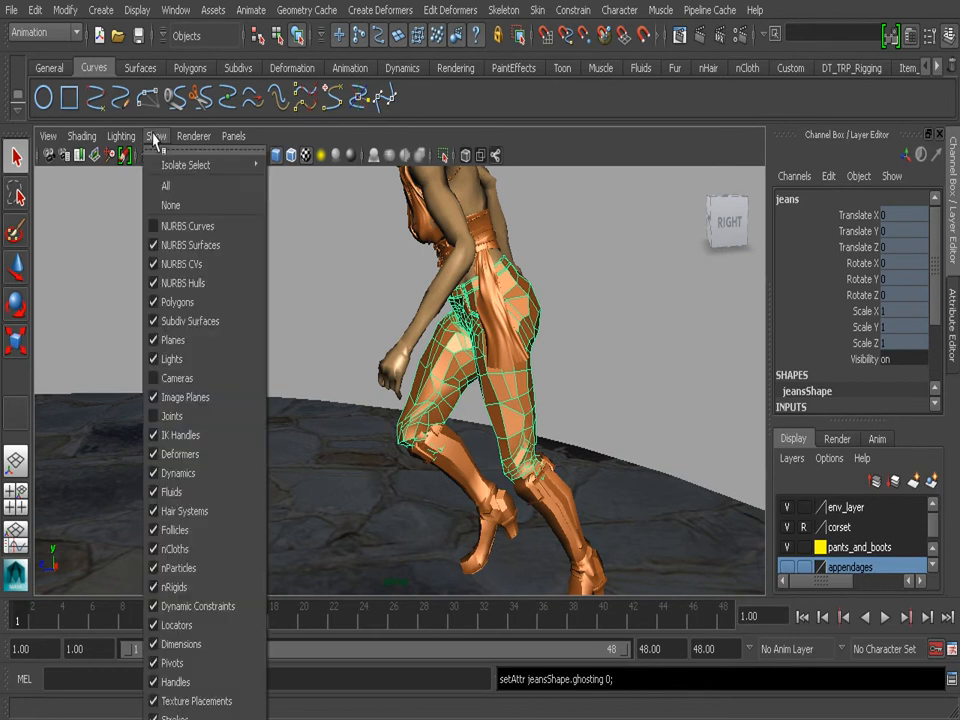
pyautogui.click(176, 227)
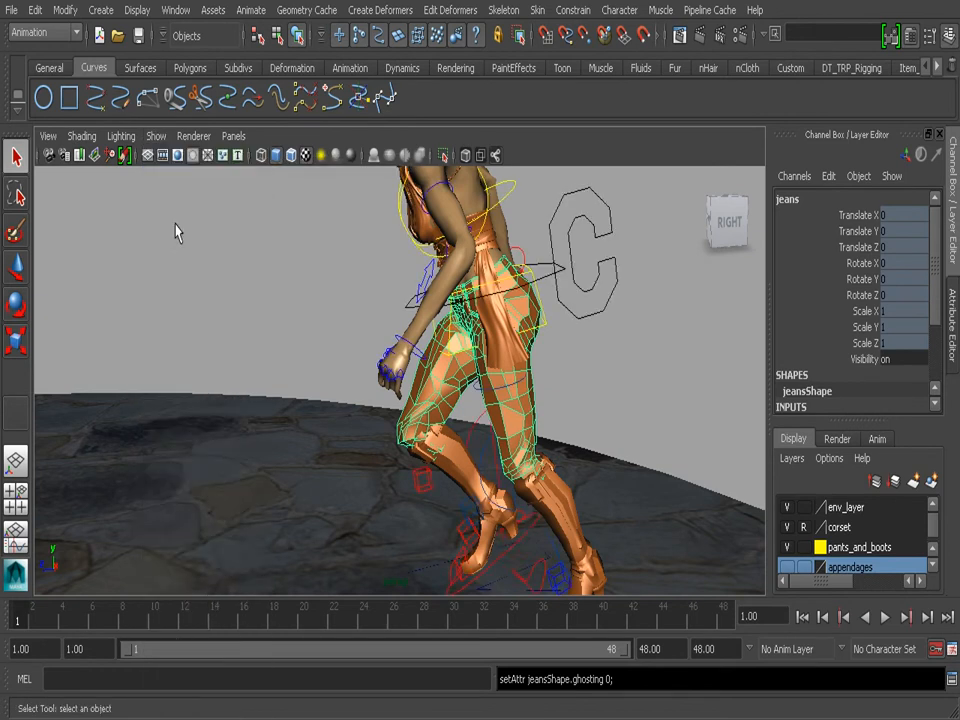
pyautogui.click(586, 253)
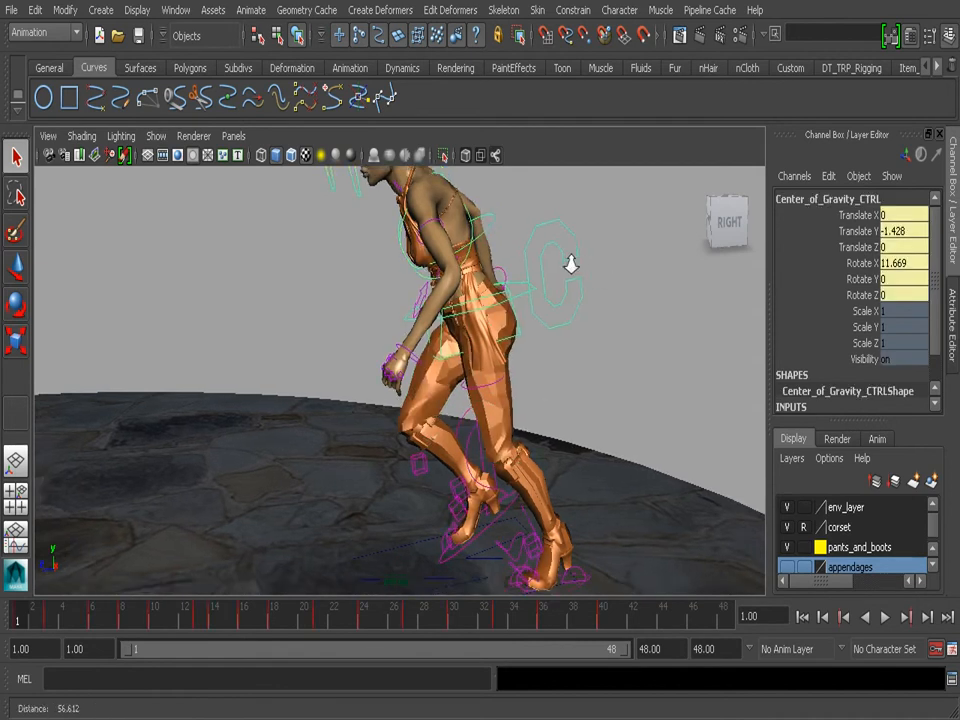
# - Reset the Ghost Selected options to their default settings and close the options
pyautogui.click(250, 10)
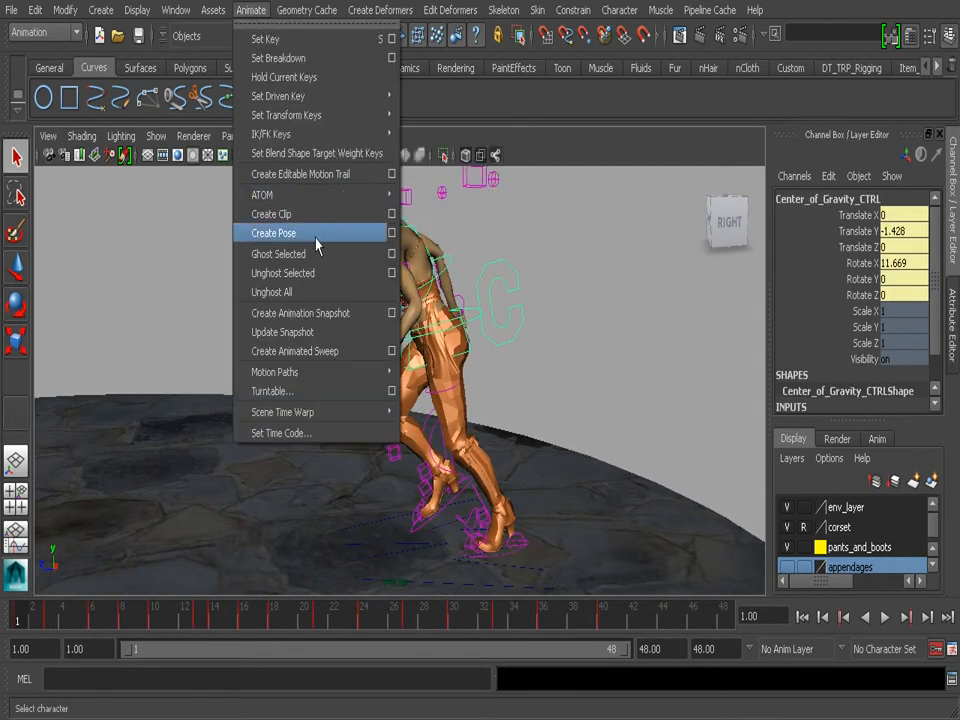
pyautogui.click(392, 254)
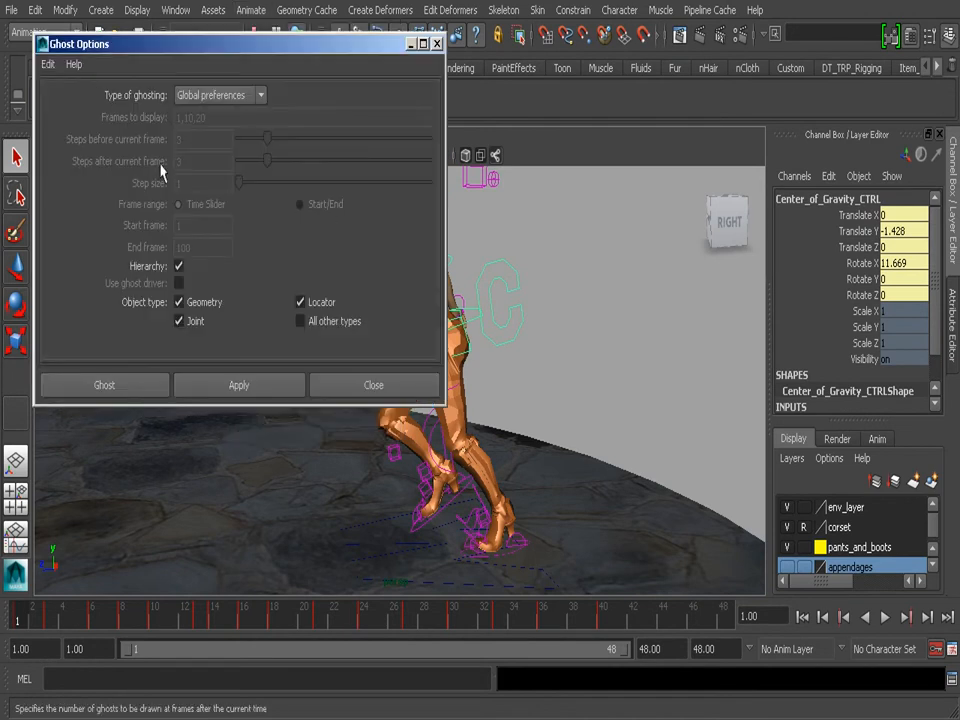
pyautogui.click(47, 64)
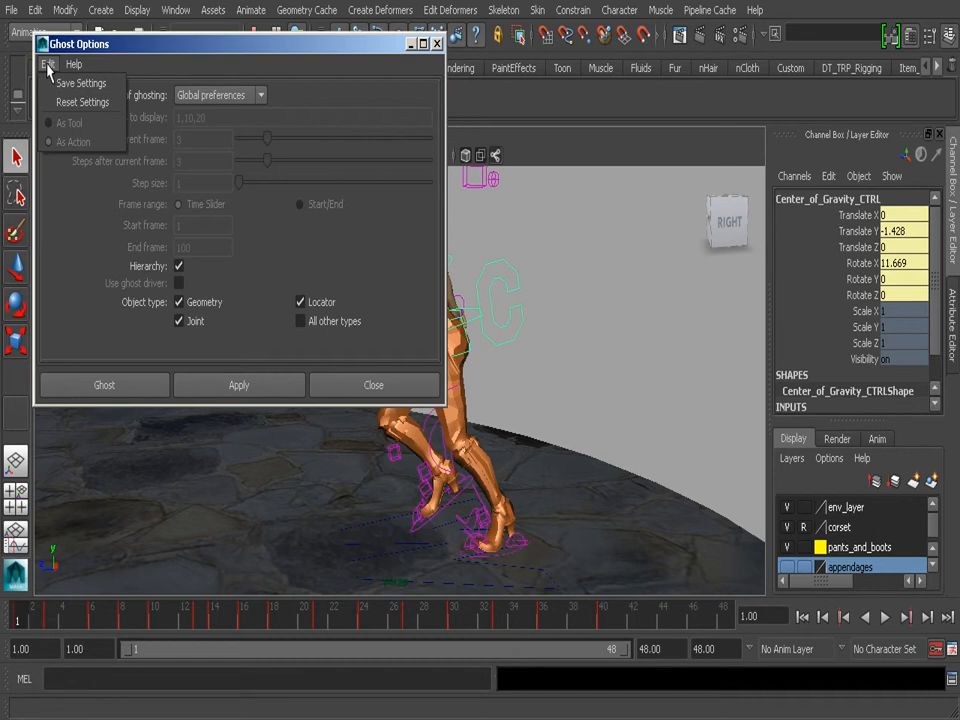
pyautogui.click(66, 103)
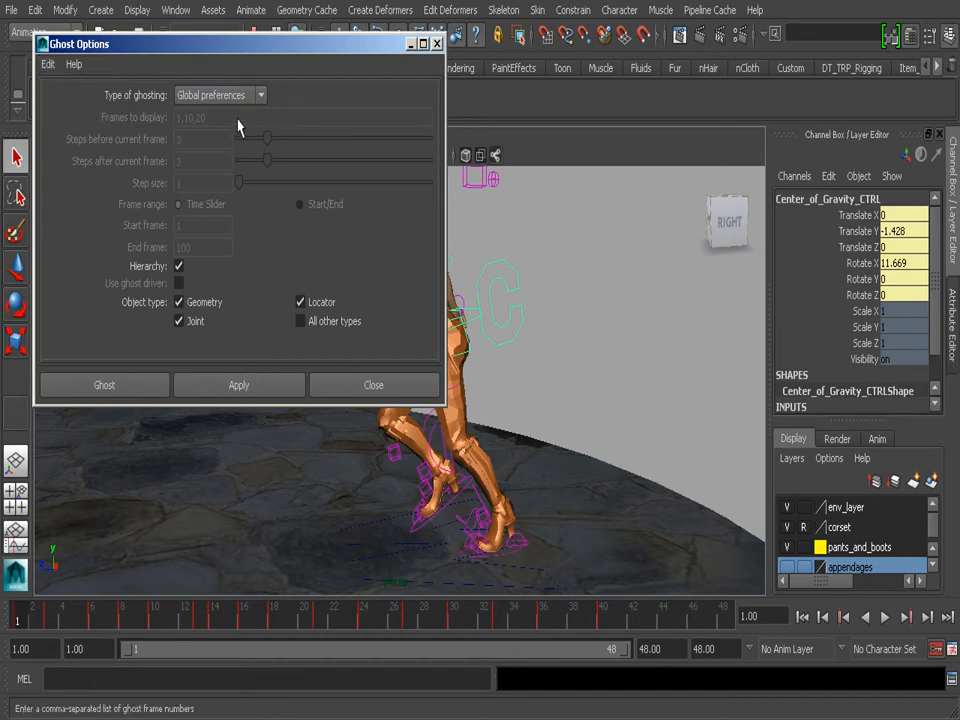
pyautogui.click(437, 45)
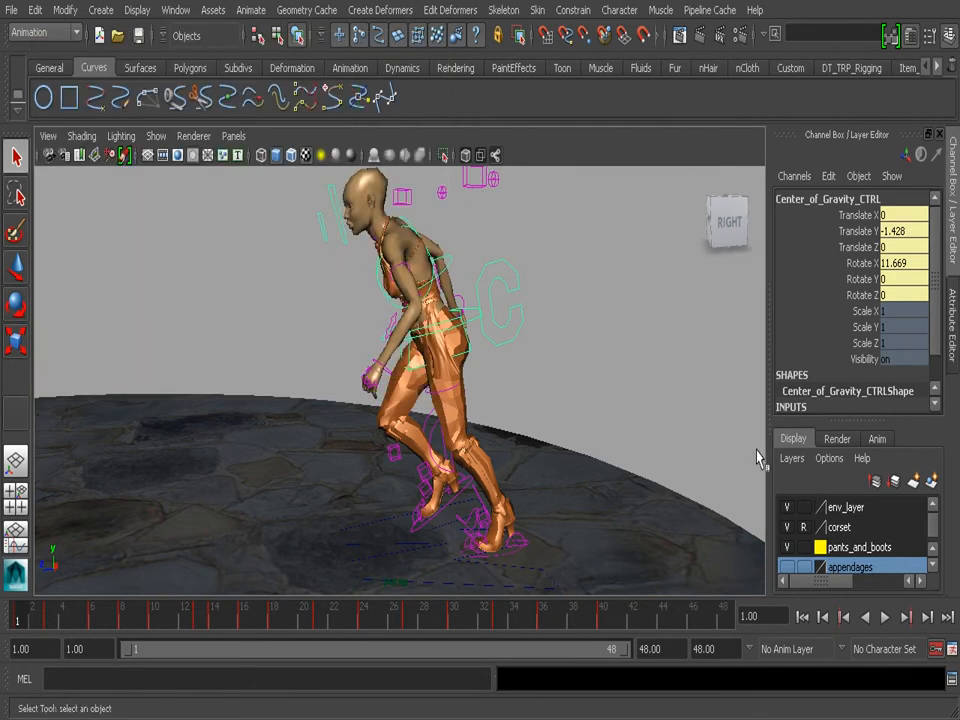
# - Check the ghost settings in the Animation display preferences and ghost the selected center of gravity control
pyautogui.click(953, 650)
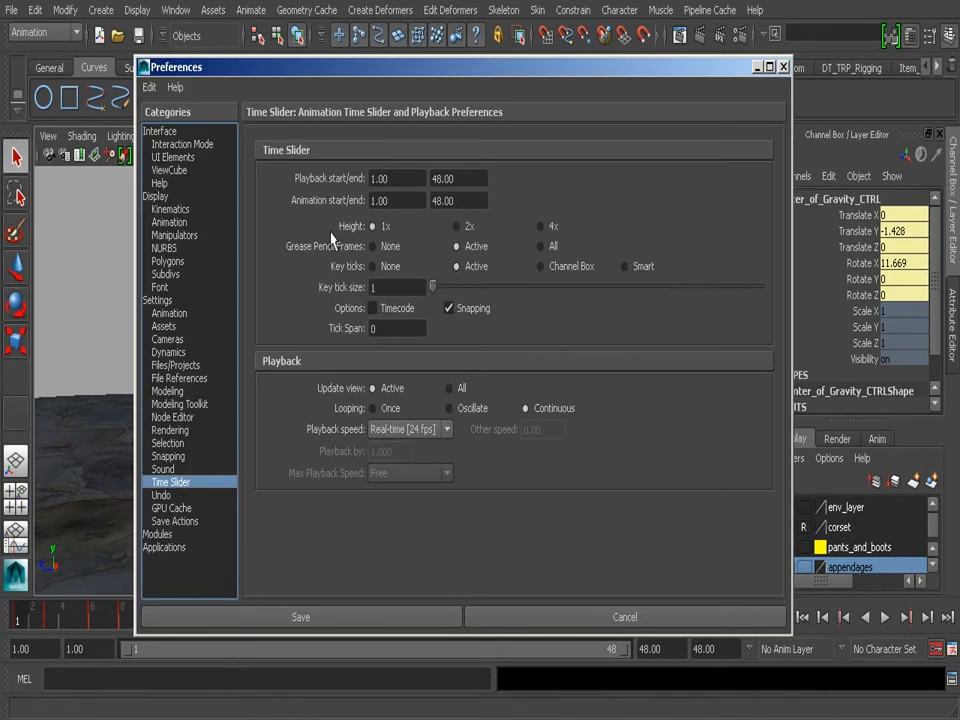
pyautogui.click(178, 235)
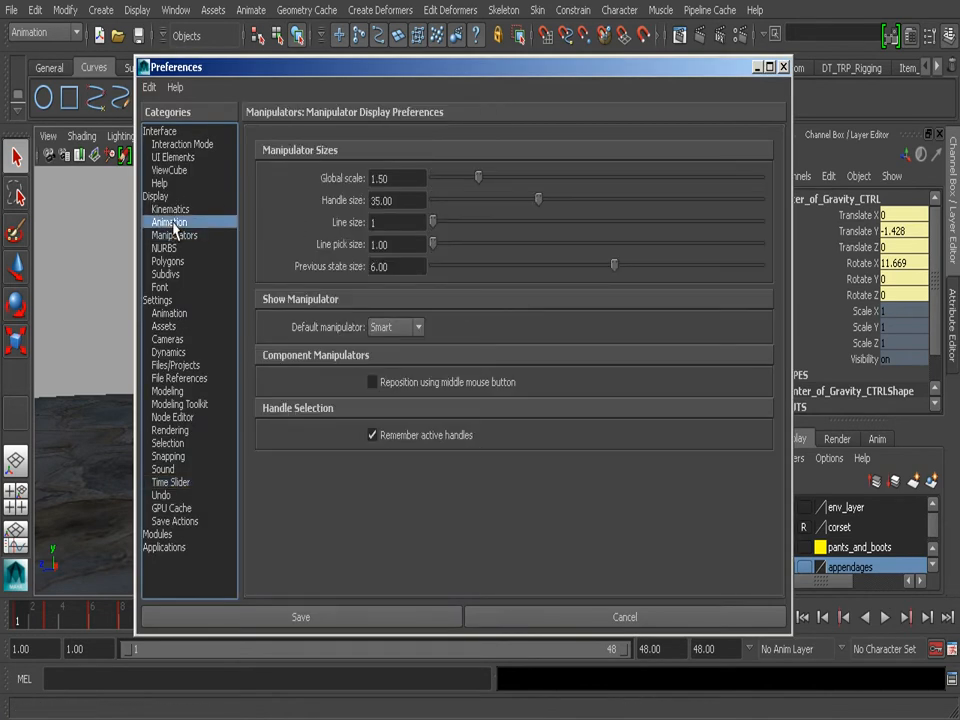
pyautogui.click(172, 222)
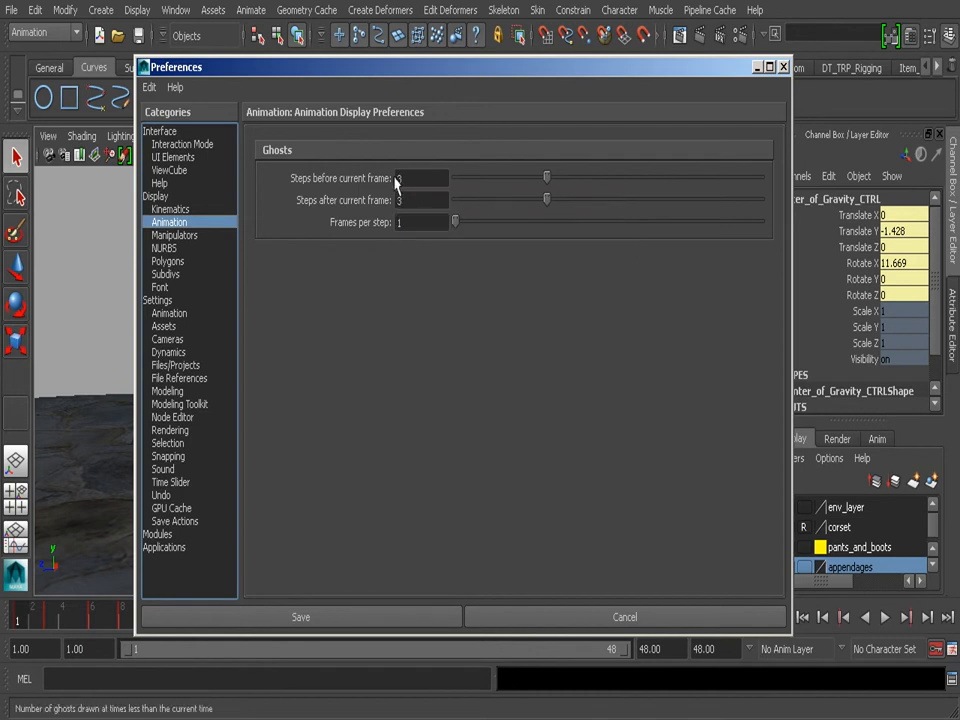
pyautogui.click(784, 67)
pyautogui.click(251, 10)
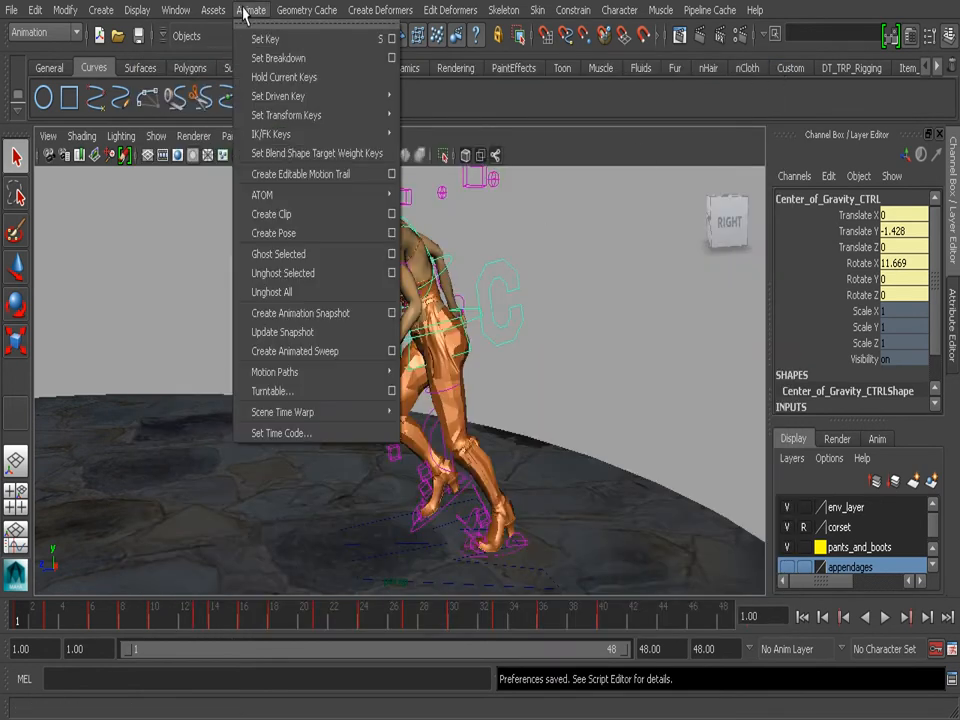
pyautogui.click(302, 253)
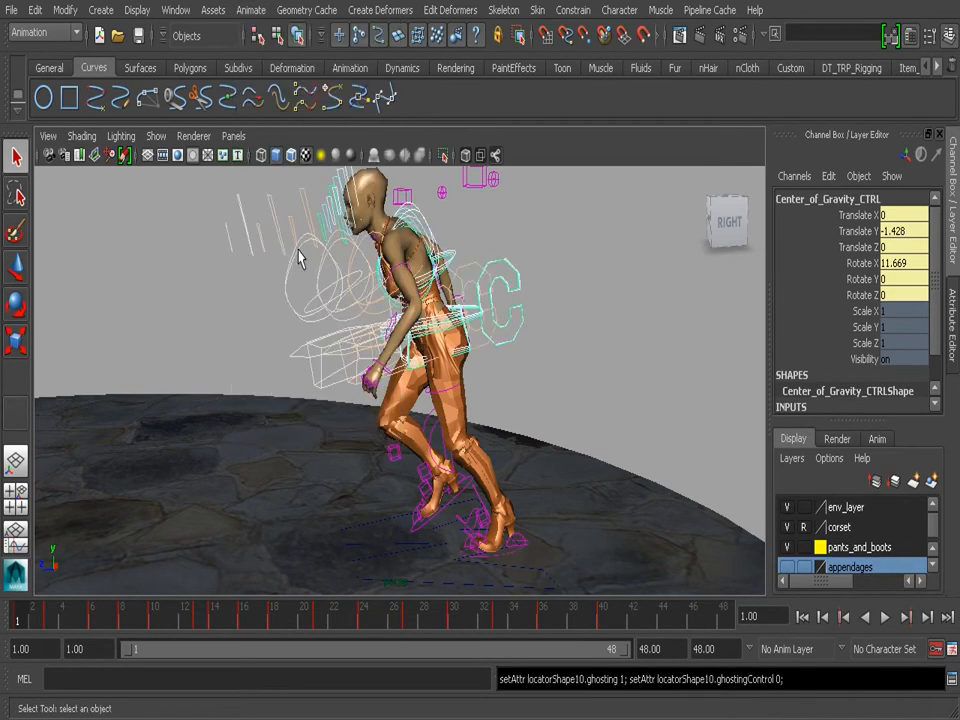
# - Play and scrub the ghosted run animation, stopping at frame 4 to examine the ghosts around the character
pyautogui.keyDown('alt'); pyautogui.moveTo(489, 343); pyautogui.dragTo(195, 480, button='right'); pyautogui.keyUp('alt')
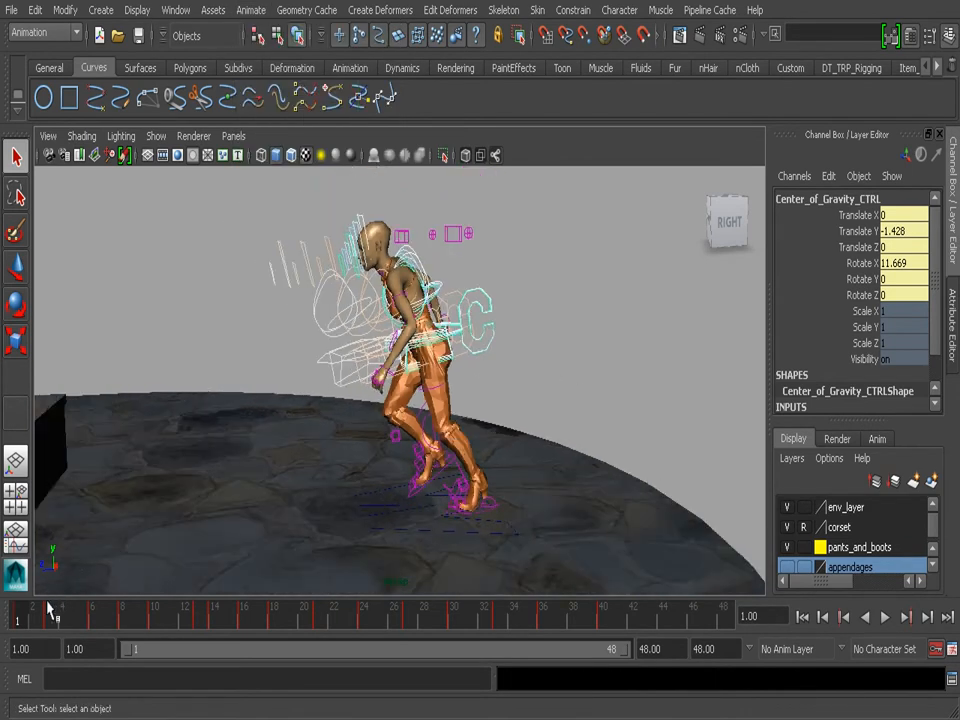
pyautogui.hotkey('alt', 'v')
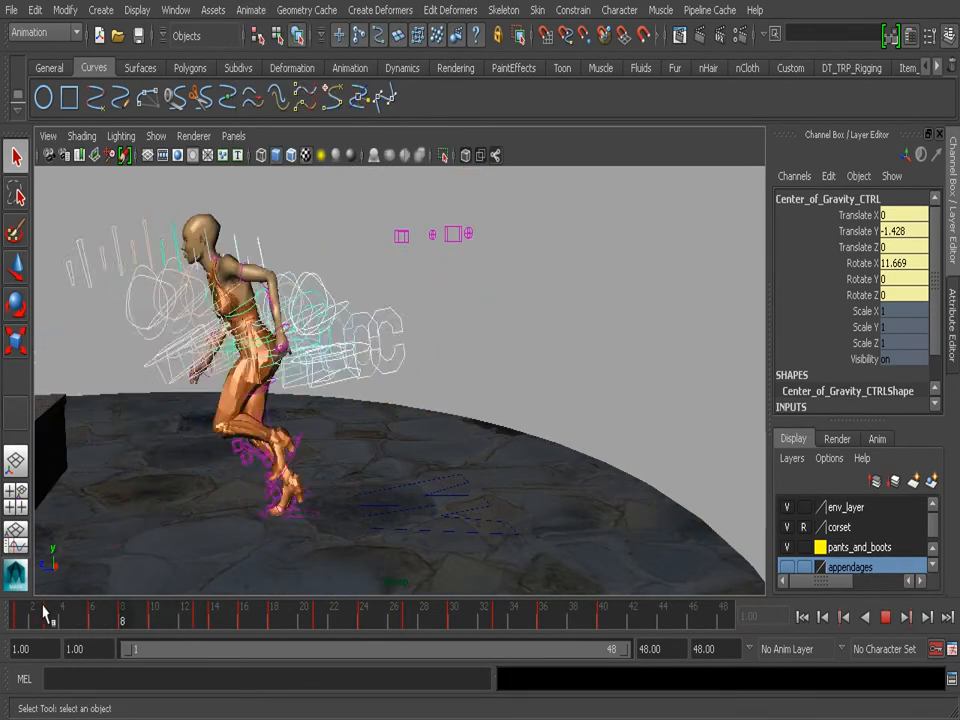
pyautogui.moveTo(68, 617); pyautogui.dragTo(6, 611)
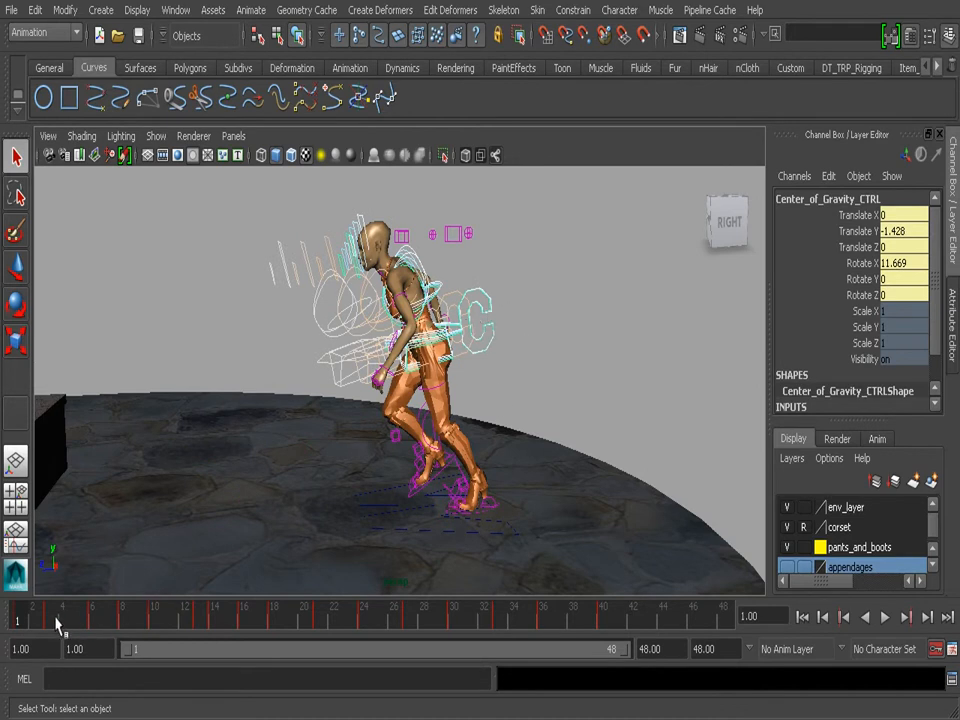
pyautogui.hotkey('alt', 'v')
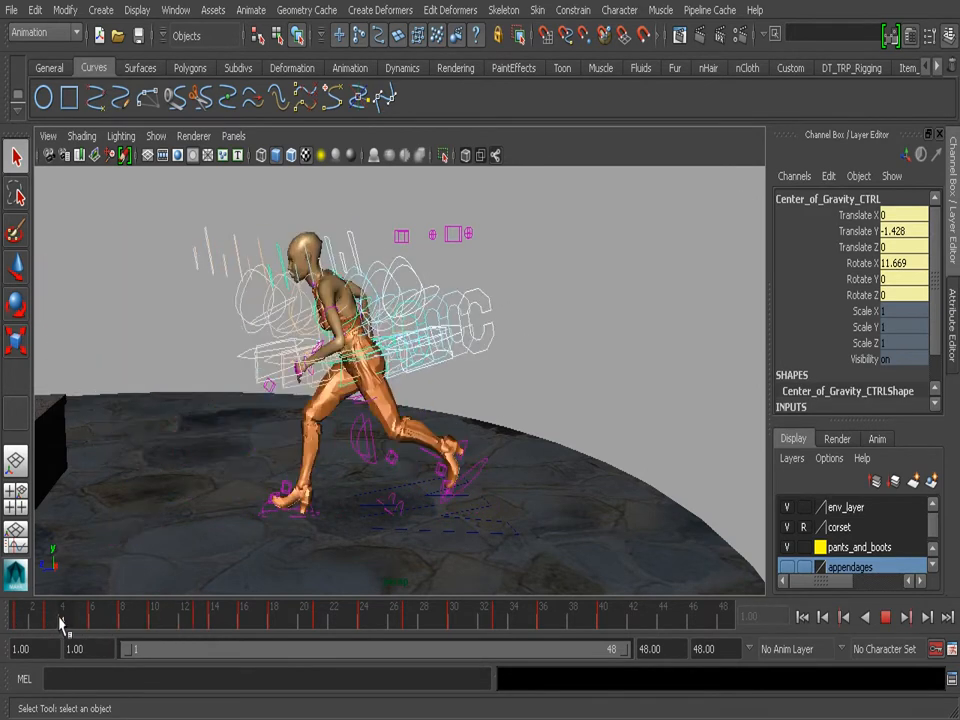
pyautogui.click(60, 622)
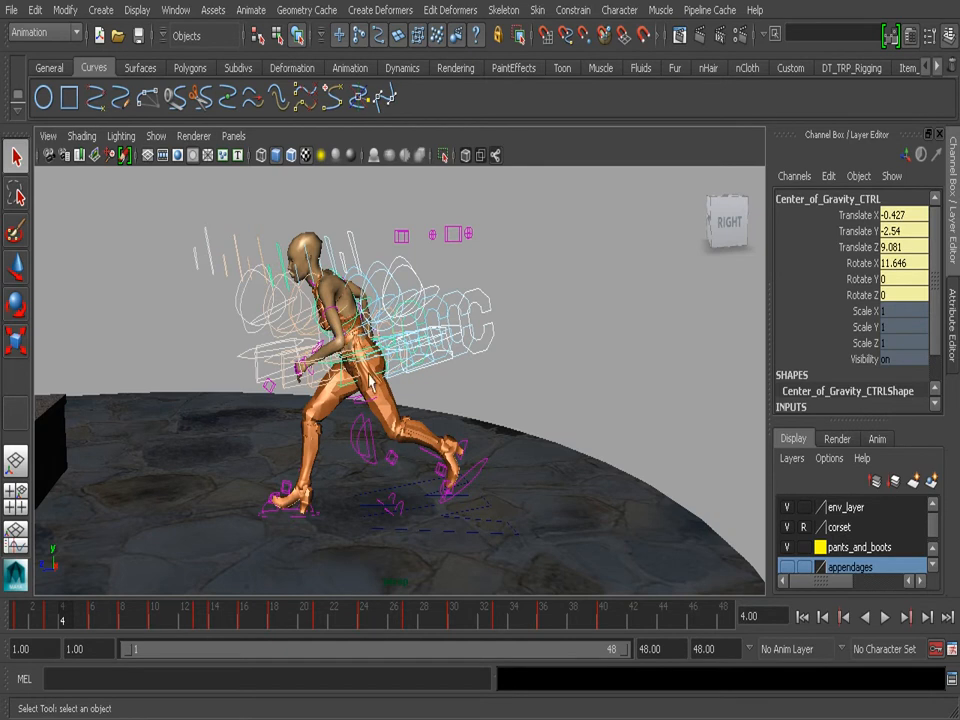
# - Reselect Center_of_Gravity_CTRL, reset the Unghost options, enable Hierarchy and unghost the control with everything beneath it
pyautogui.click(563, 364)
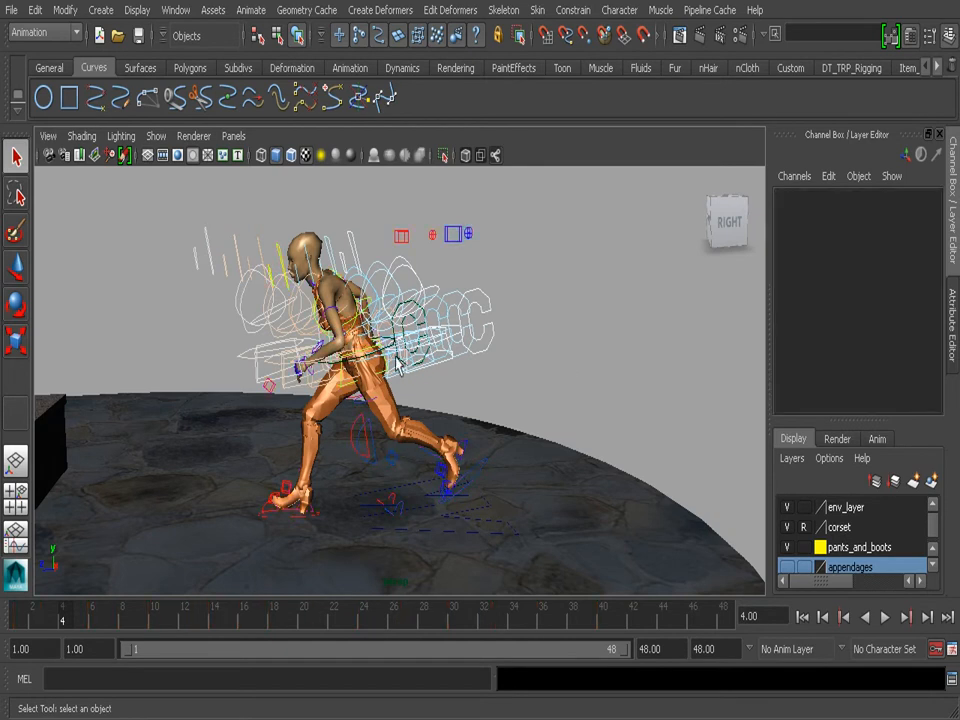
pyautogui.click(418, 323)
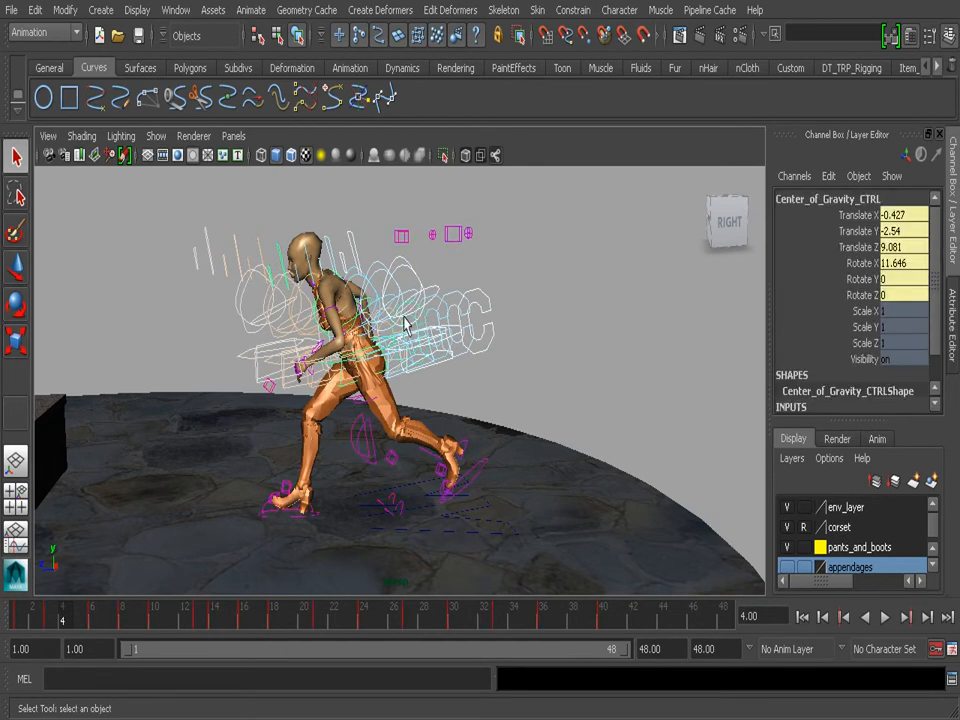
pyautogui.click(249, 12)
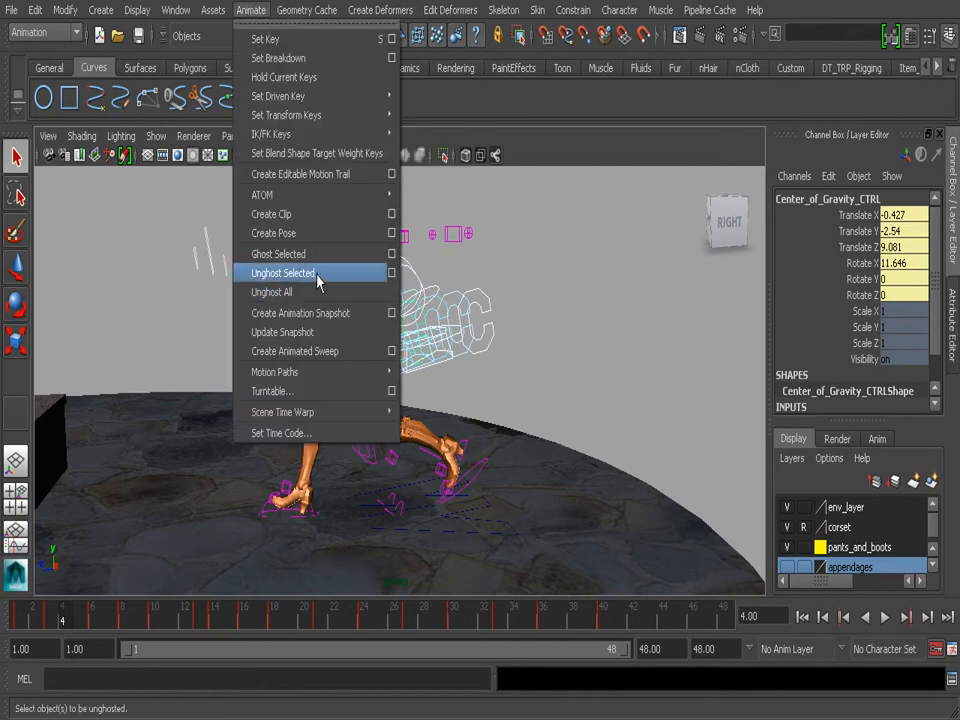
pyautogui.click(391, 273)
pyautogui.click(47, 64)
pyautogui.click(63, 102)
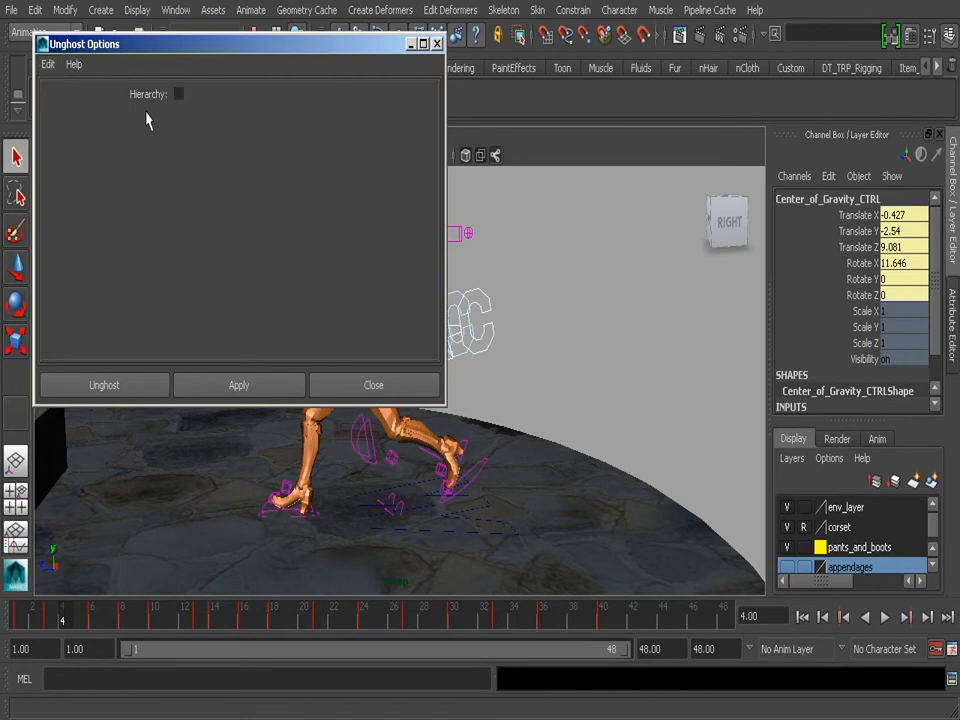
pyautogui.click(179, 94)
pyautogui.click(123, 386)
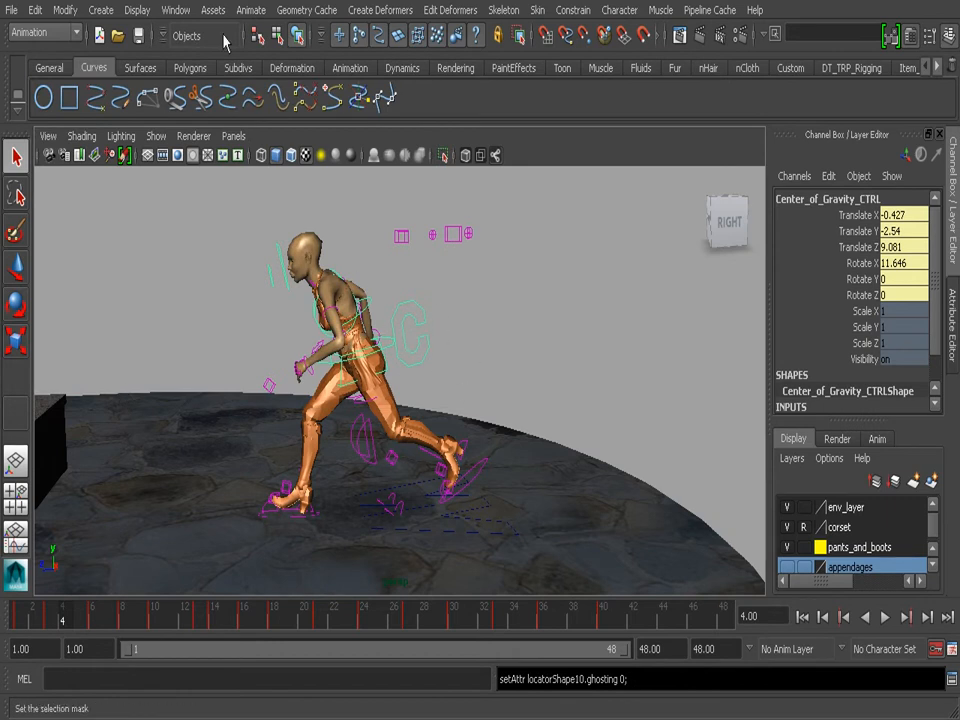
# - Ghost only the center of gravity control with Global preferences and Hierarchy off, and scrub back to frame 1
pyautogui.click(246, 12)
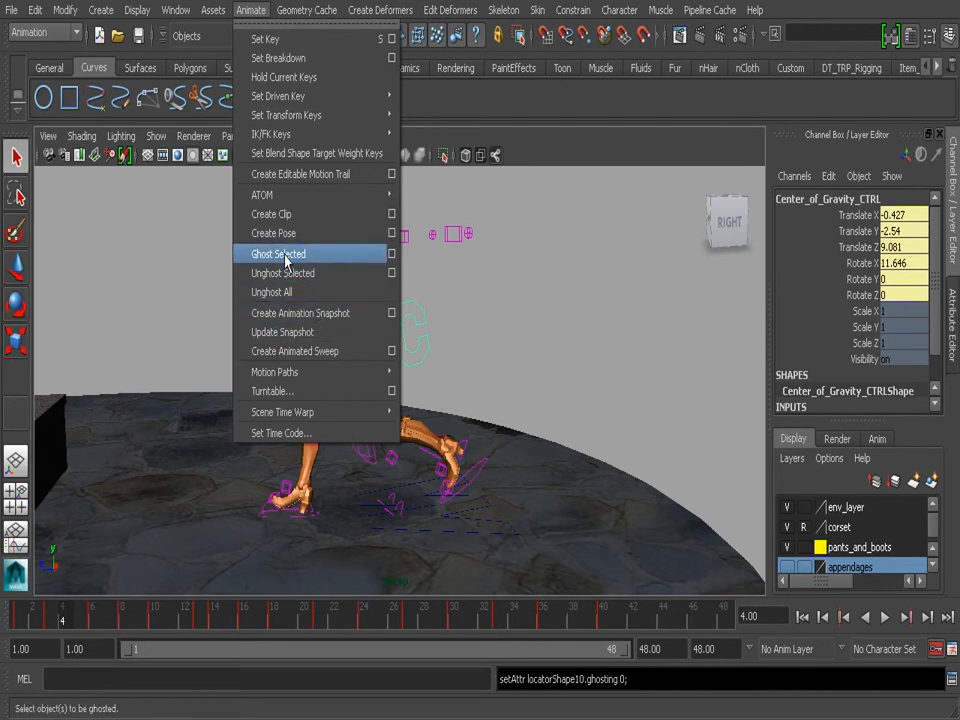
pyautogui.click(392, 258)
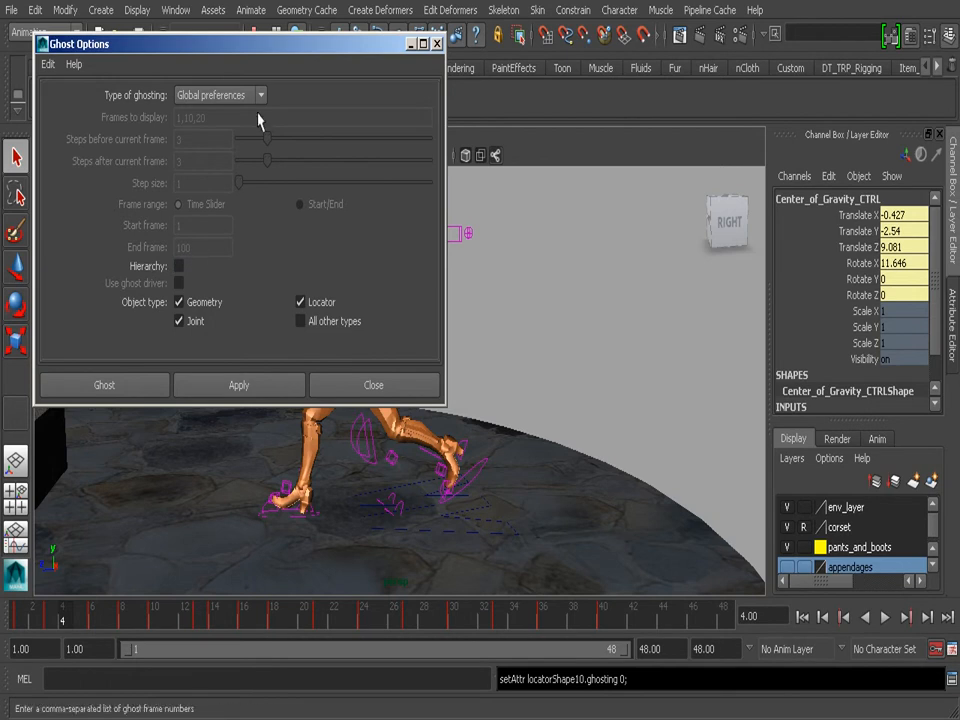
pyautogui.moveTo(300, 46); pyautogui.dragTo(522, 153)
pyautogui.click(331, 485)
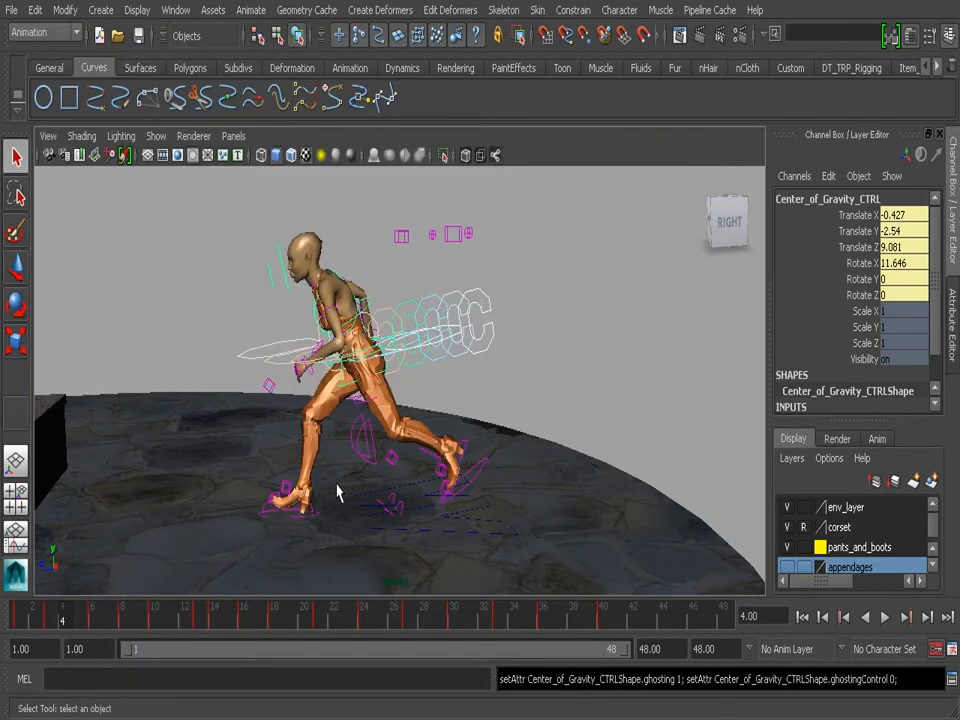
pyautogui.moveTo(84, 609); pyautogui.dragTo(17, 620)
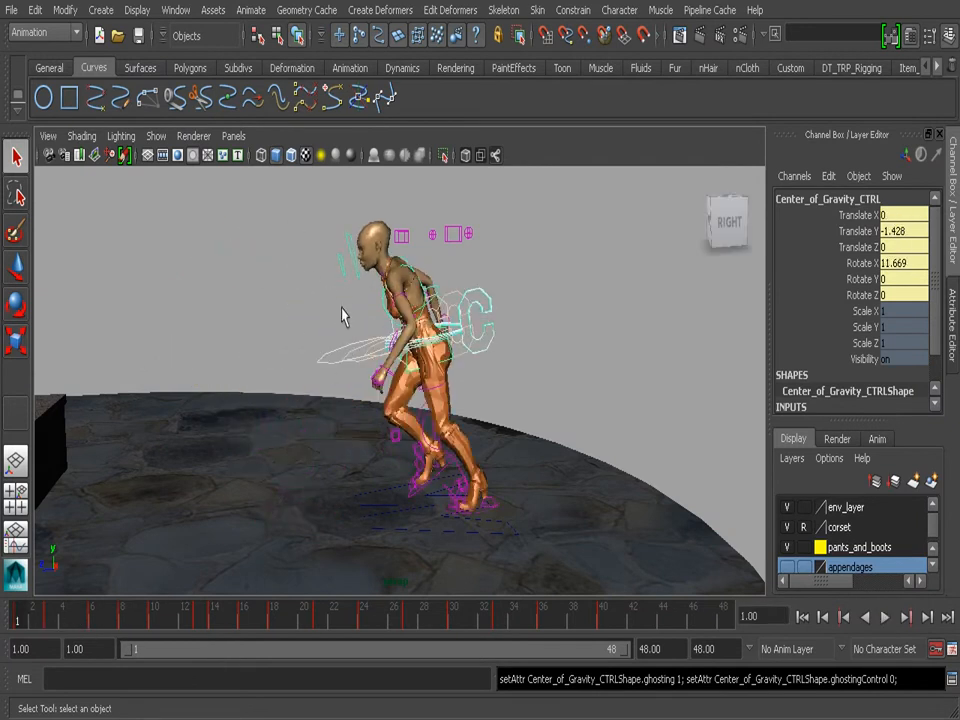
# - Unghost the center of gravity control and set the type of ghosting to Custom frame steps in the Ghost Options
pyautogui.click(250, 10)
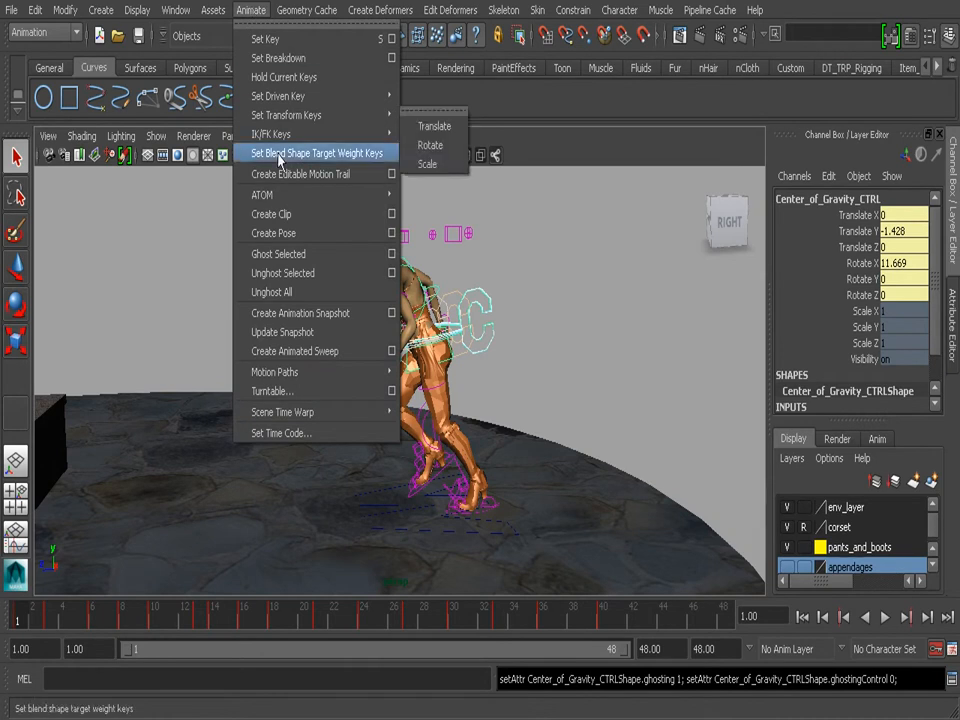
pyautogui.click(304, 279)
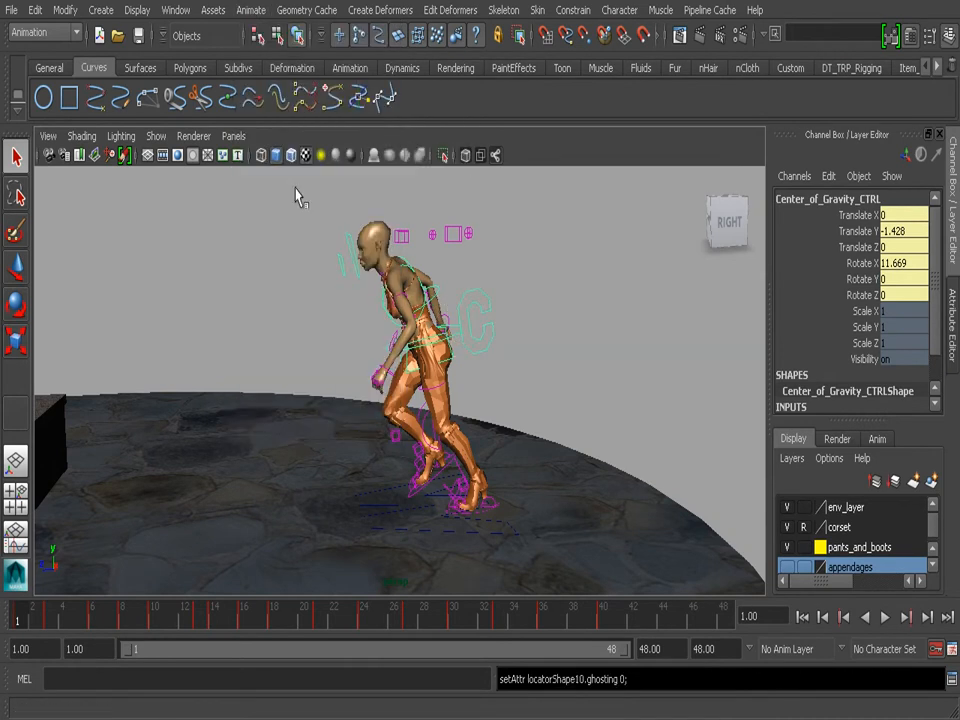
pyautogui.click(213, 10)
pyautogui.moveTo(250, 10)
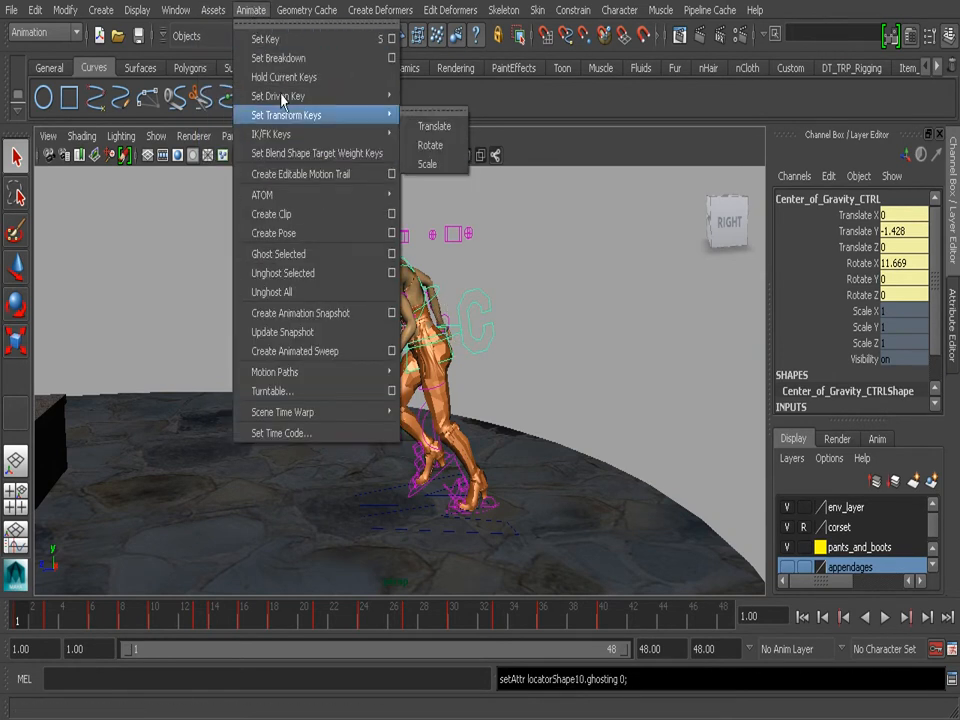
pyautogui.click(391, 254)
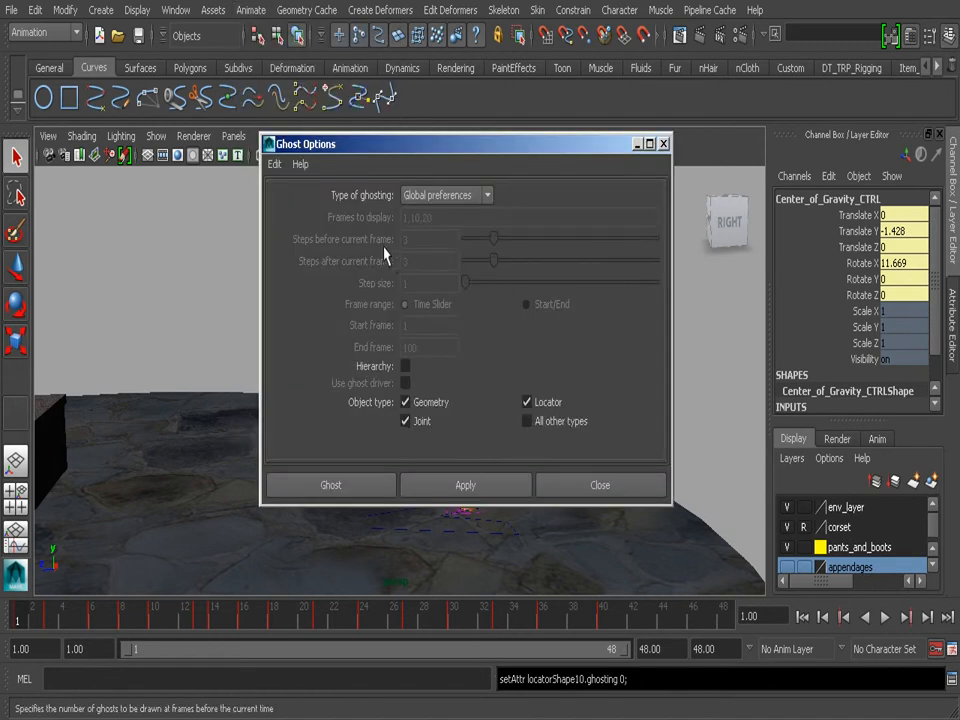
pyautogui.click(453, 197)
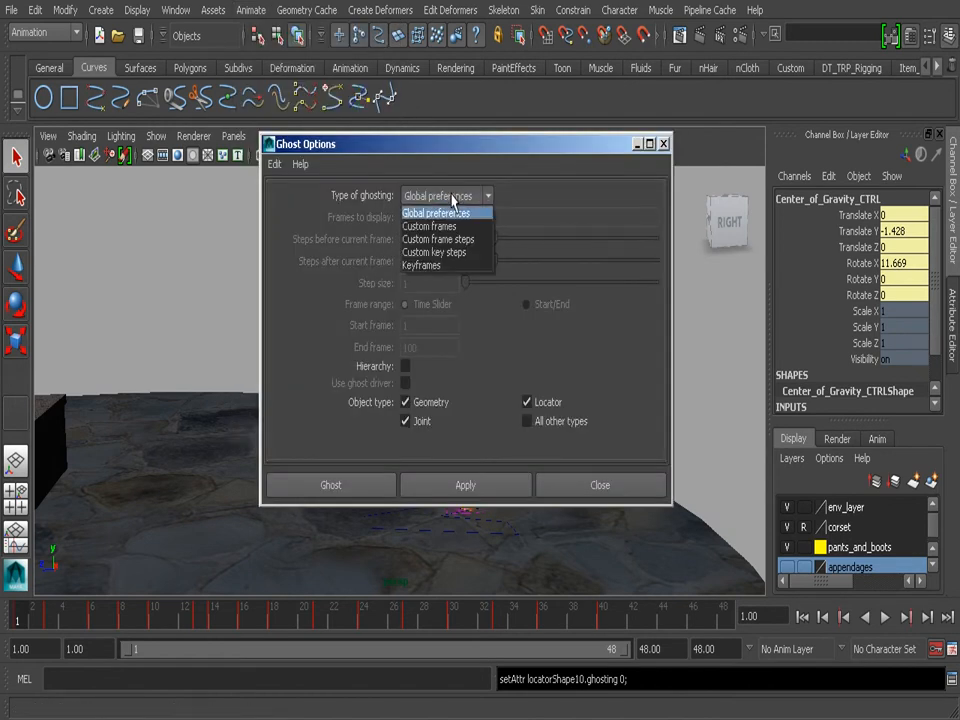
pyautogui.click(478, 240)
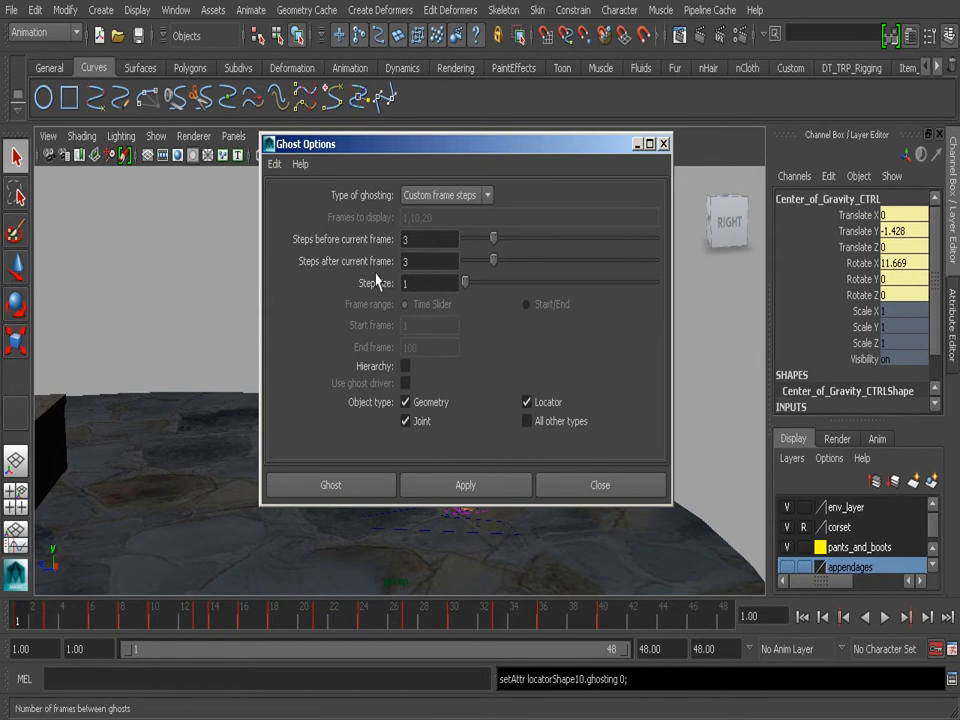
# - Ghost the control with 10 steps before and 2 steps after the current frame, keeping the step size at 1
pyautogui.click(419, 244)
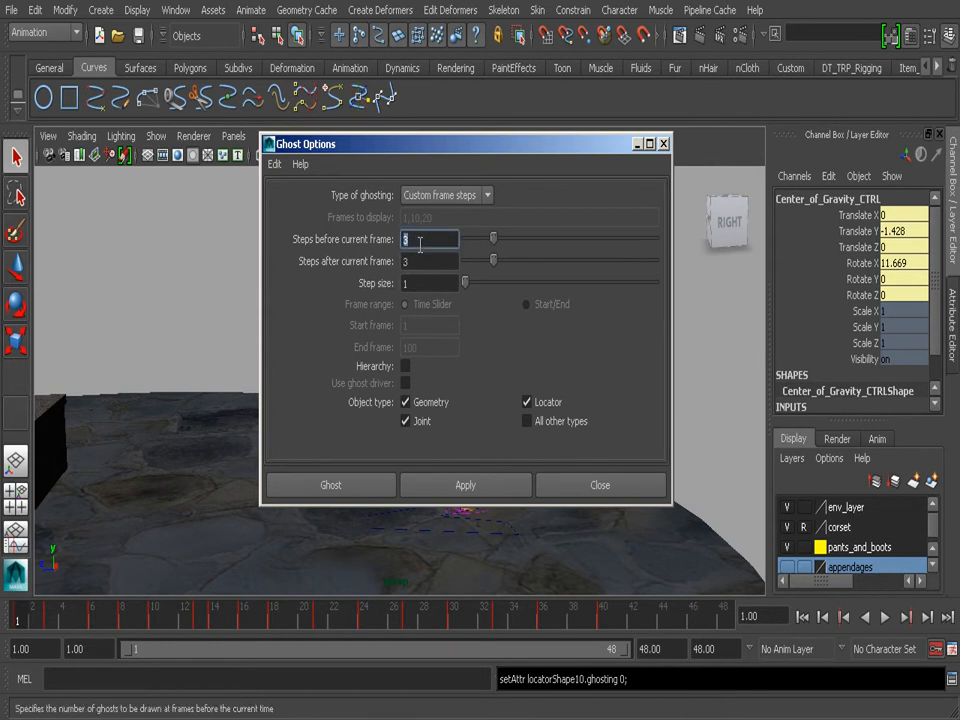
pyautogui.click(414, 263)
pyautogui.click(426, 285)
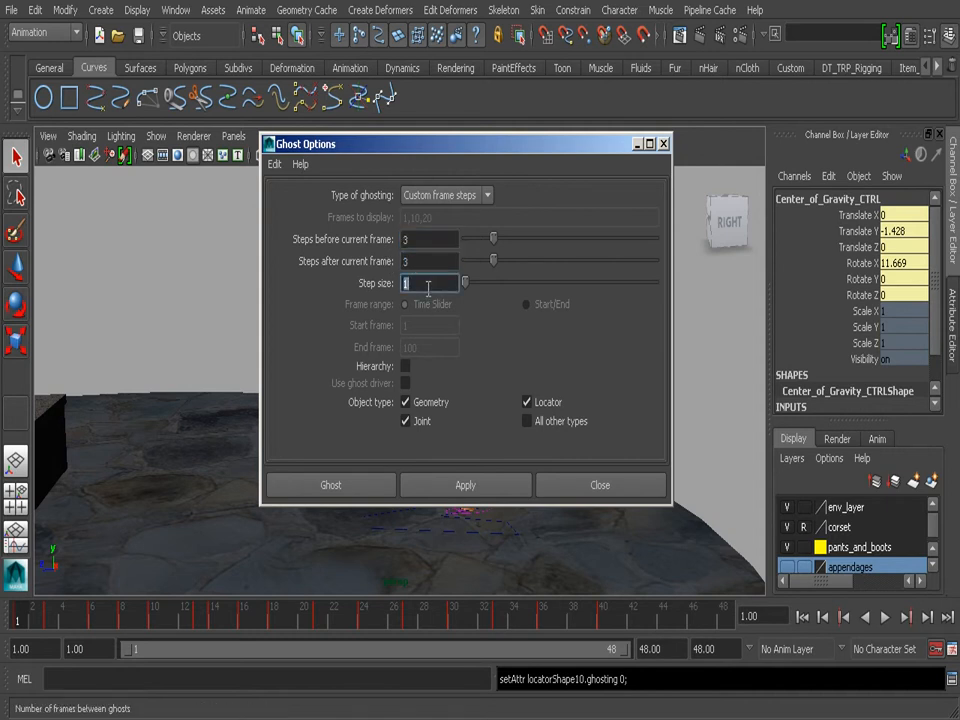
pyautogui.click(421, 243)
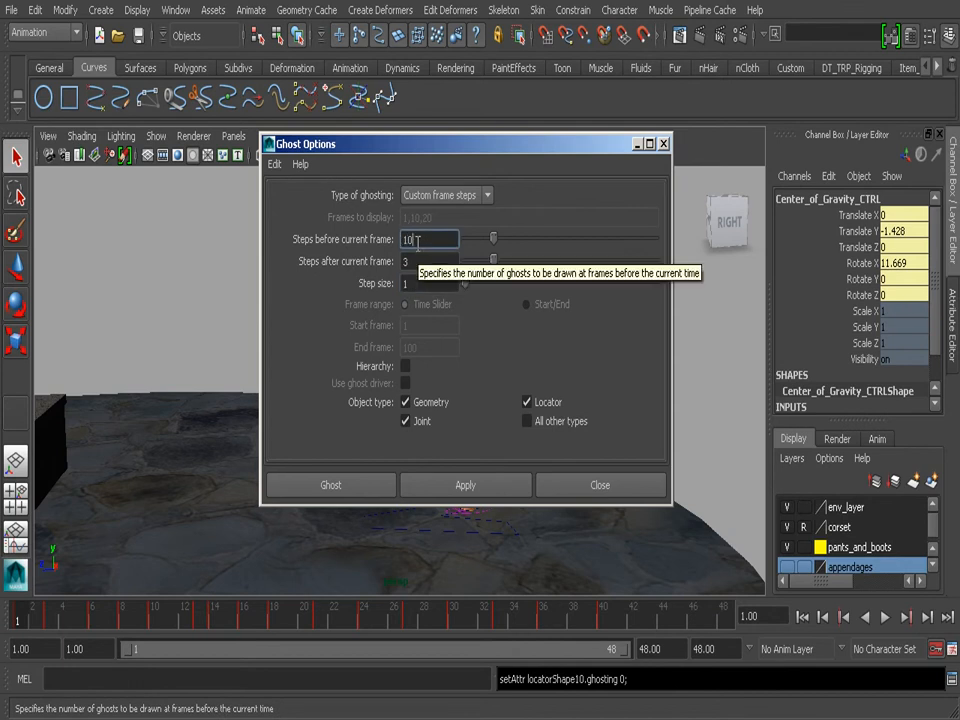
pyautogui.click(421, 260)
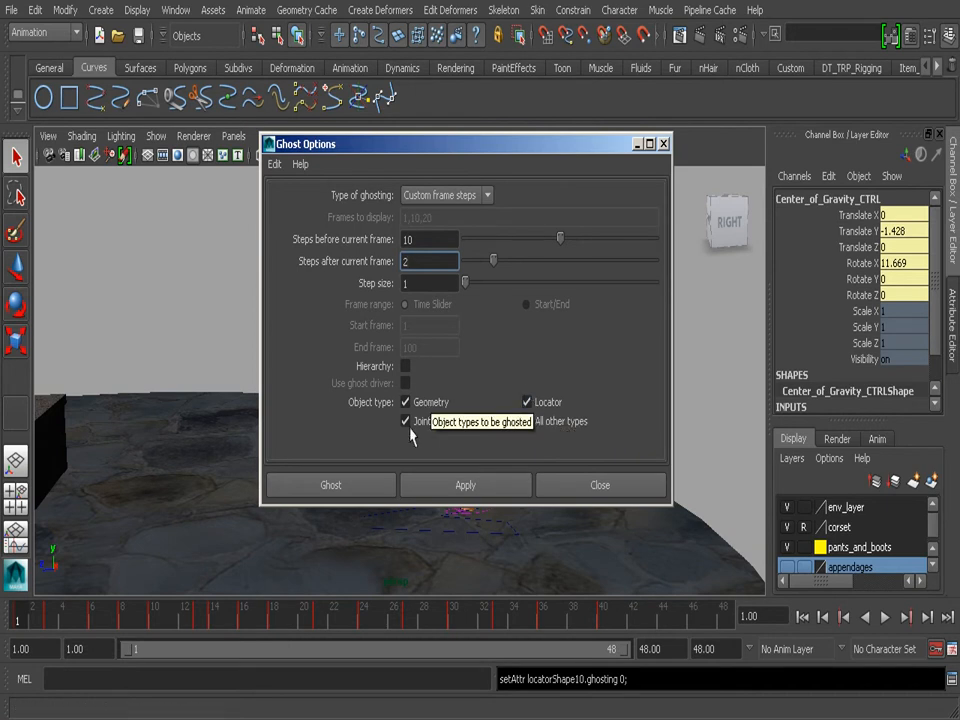
pyautogui.click(345, 488)
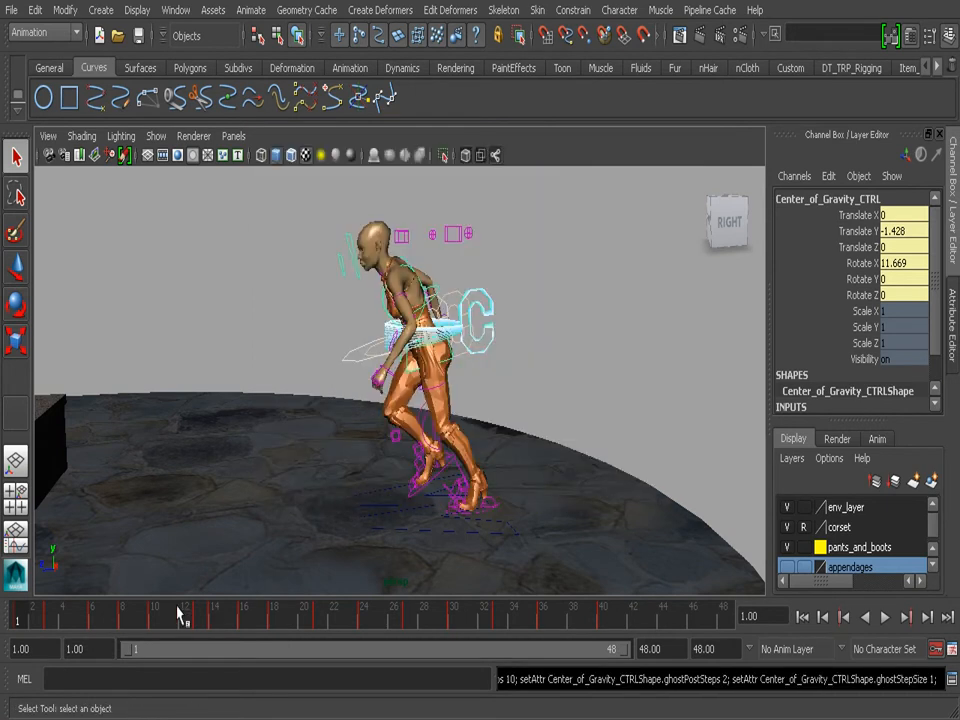
# - Move the animation to frame 12 and reopen the Ghost Options, placing them clear of the ghosted character
pyautogui.hotkey('alt', 'v')
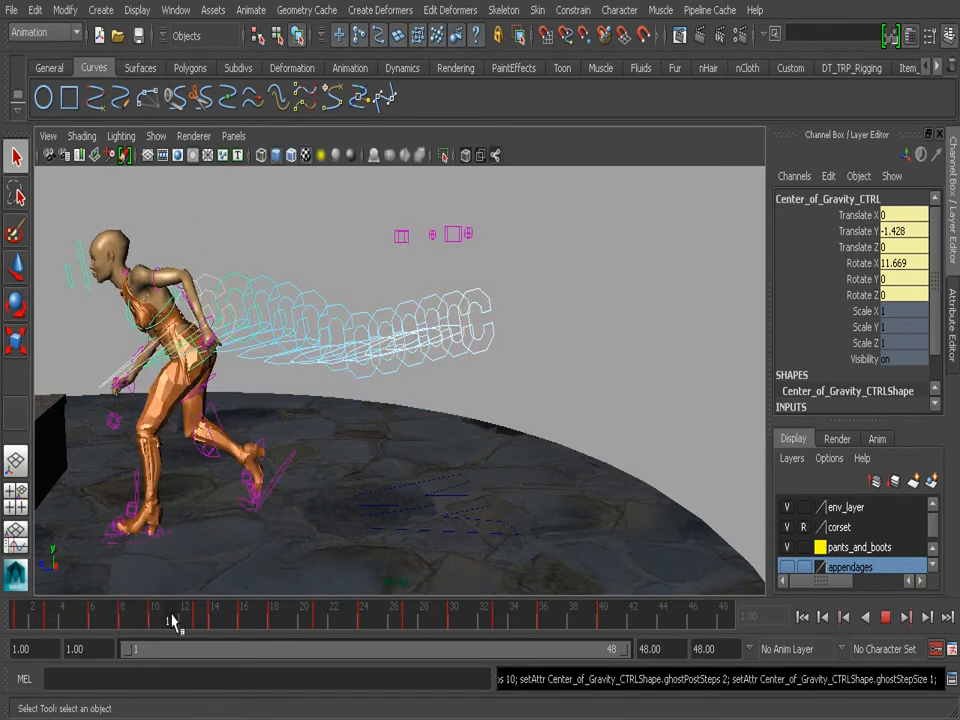
pyautogui.click(184, 619)
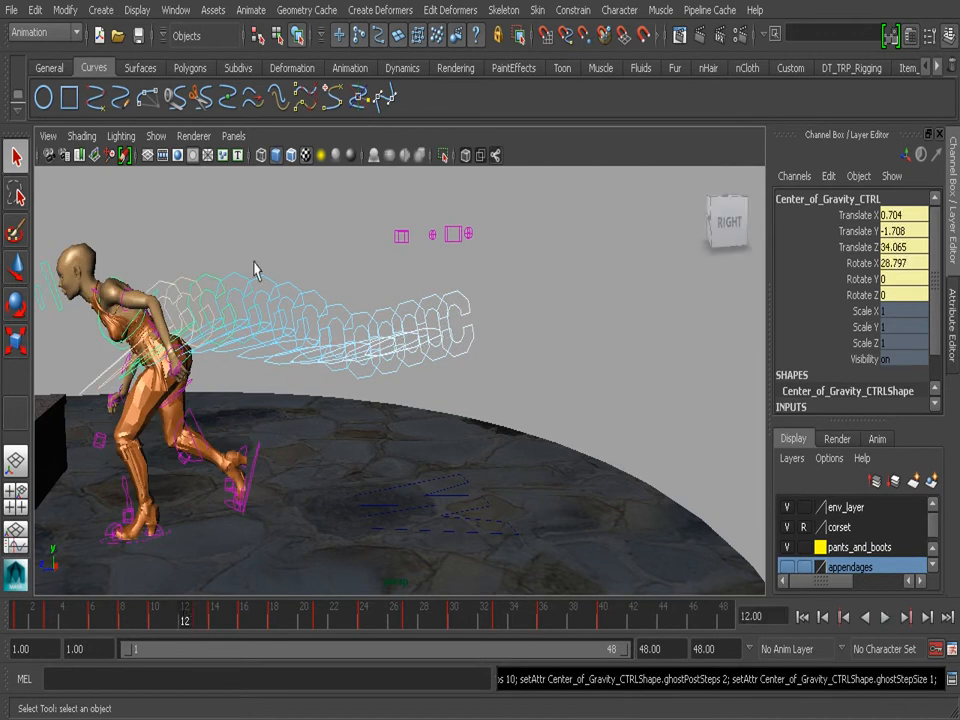
pyautogui.click(251, 10)
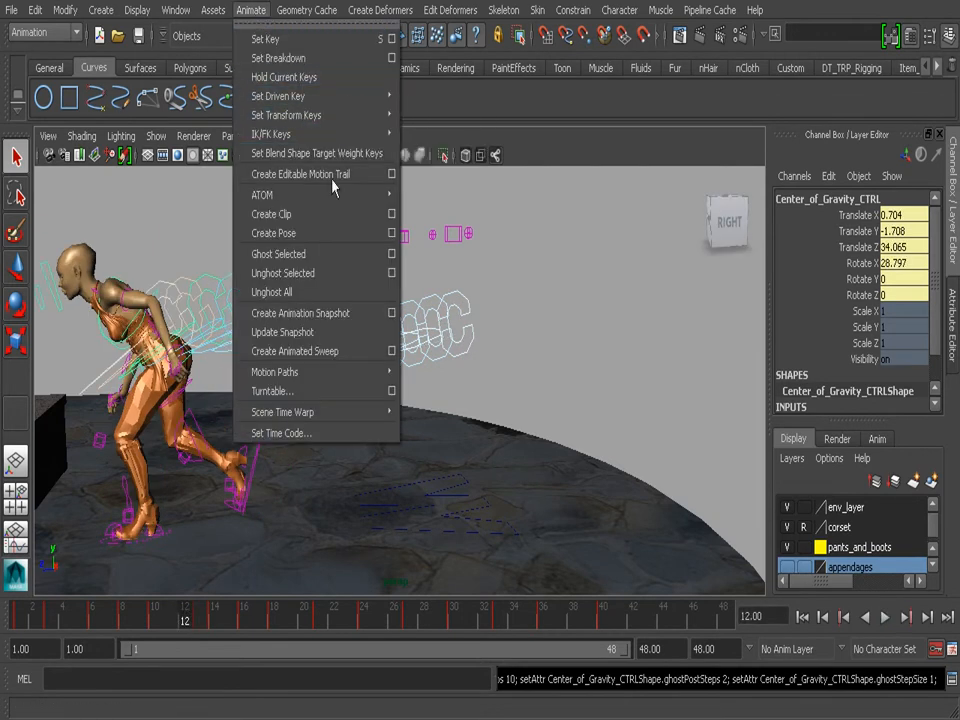
pyautogui.click(392, 254)
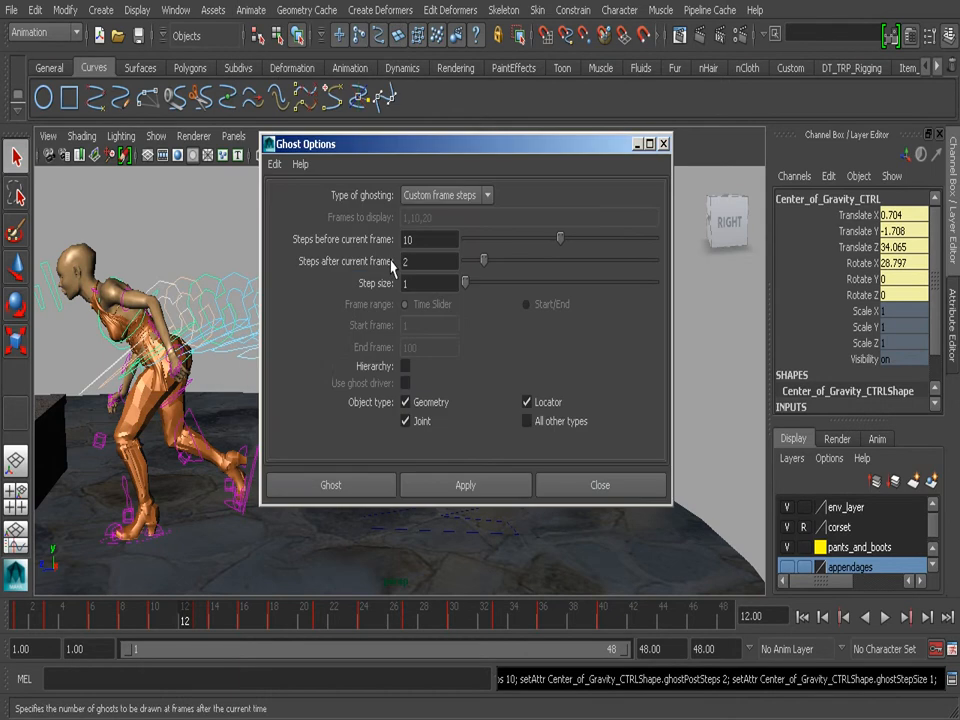
pyautogui.moveTo(420, 150); pyautogui.dragTo(590, 148)
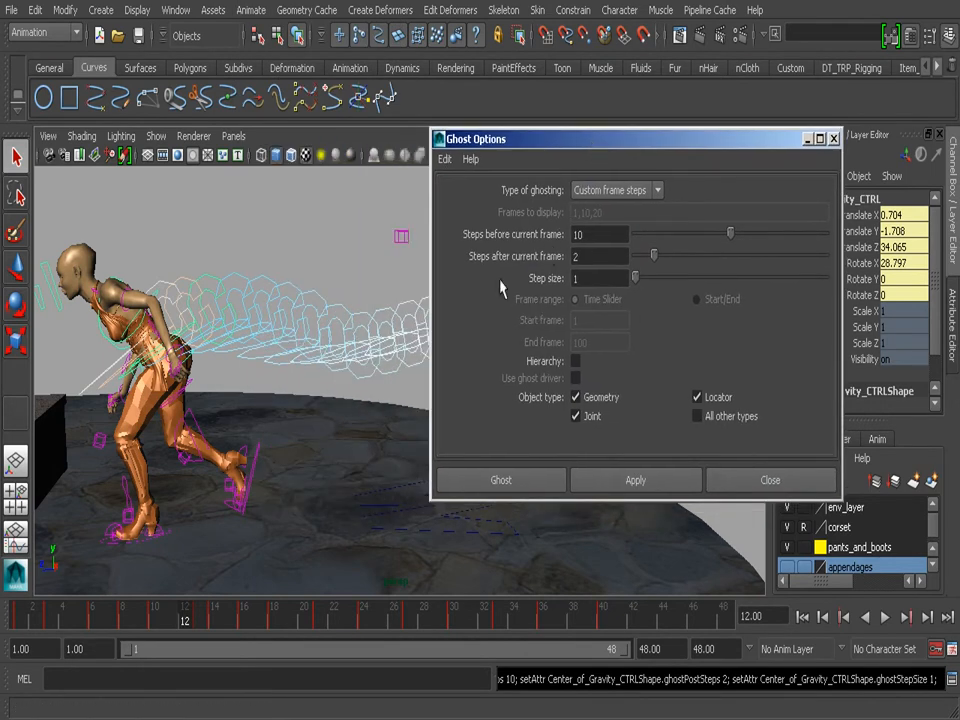
# - Scrub the timeline through to frame 14 to compare the control's ghosts with the custom frame step settings
pyautogui.hotkey('alt', 'v')
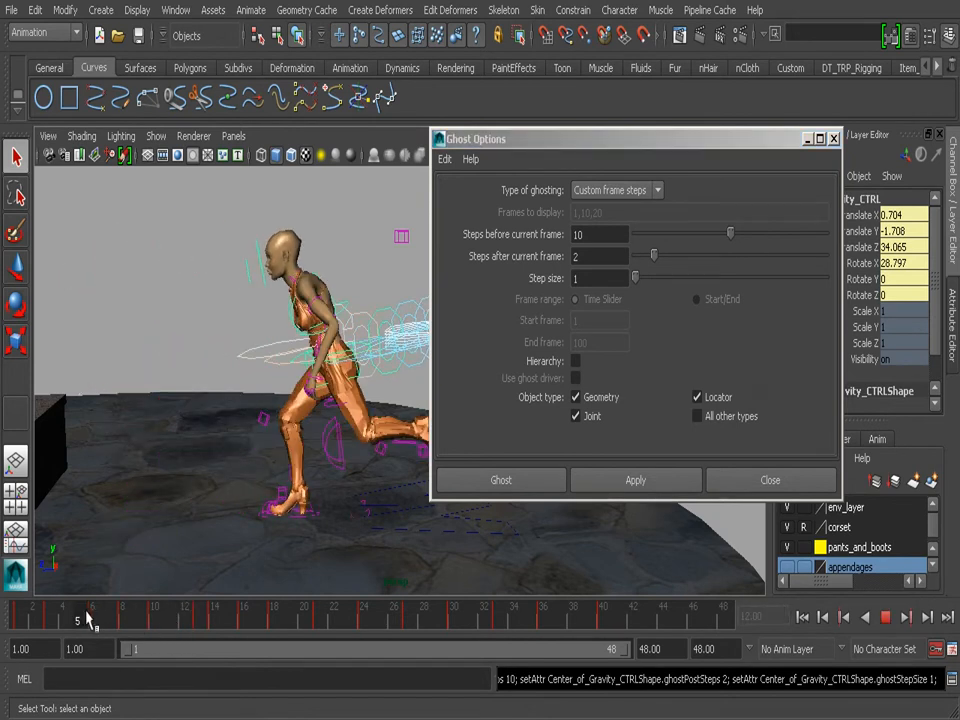
pyautogui.moveTo(172, 613)
pyautogui.mouseDown()
pyautogui.moveTo(144, 615)
pyautogui.moveTo(182, 615)
pyautogui.moveTo(170, 616)
pyautogui.mouseUp()
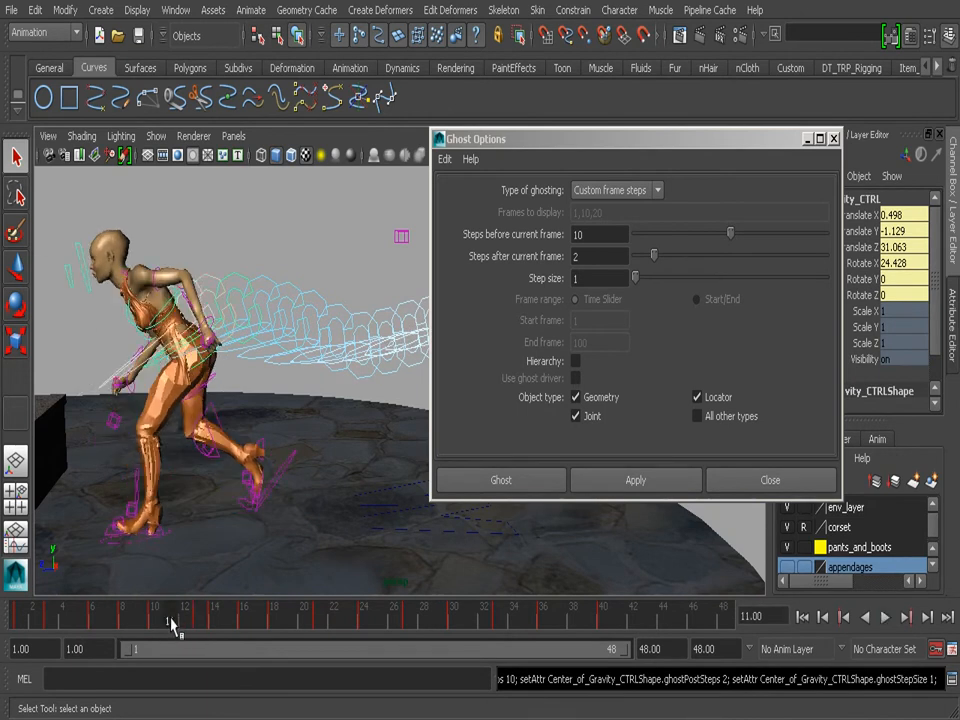
pyautogui.moveTo(169, 621)
pyautogui.mouseDown()
pyautogui.moveTo(124, 626)
pyautogui.moveTo(171, 626)
pyautogui.mouseUp()
pyautogui.moveTo(172, 624)
pyautogui.mouseDown()
pyautogui.moveTo(199, 624)
pyautogui.moveTo(154, 624)
pyautogui.moveTo(184, 627)
pyautogui.mouseUp()
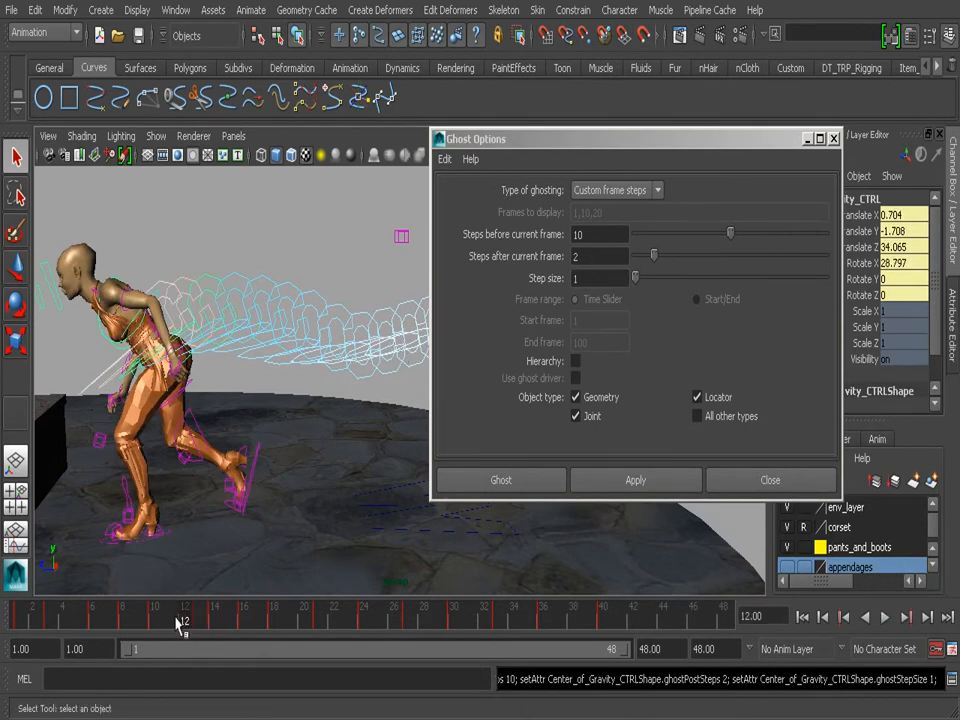
pyautogui.hotkey('alt', 'v')
pyautogui.moveTo(123, 617); pyautogui.dragTo(214, 618)
# - Minimize the Ghost Options window and rewind the animation to frame 1
pyautogui.keyDown('alt'); pyautogui.moveTo(299, 541); pyautogui.dragTo(170, 478, button='right'); pyautogui.keyUp('alt')
pyautogui.keyDown('alt'); pyautogui.moveTo(170, 485); pyautogui.dragTo(435, 561); pyautogui.keyUp('alt')
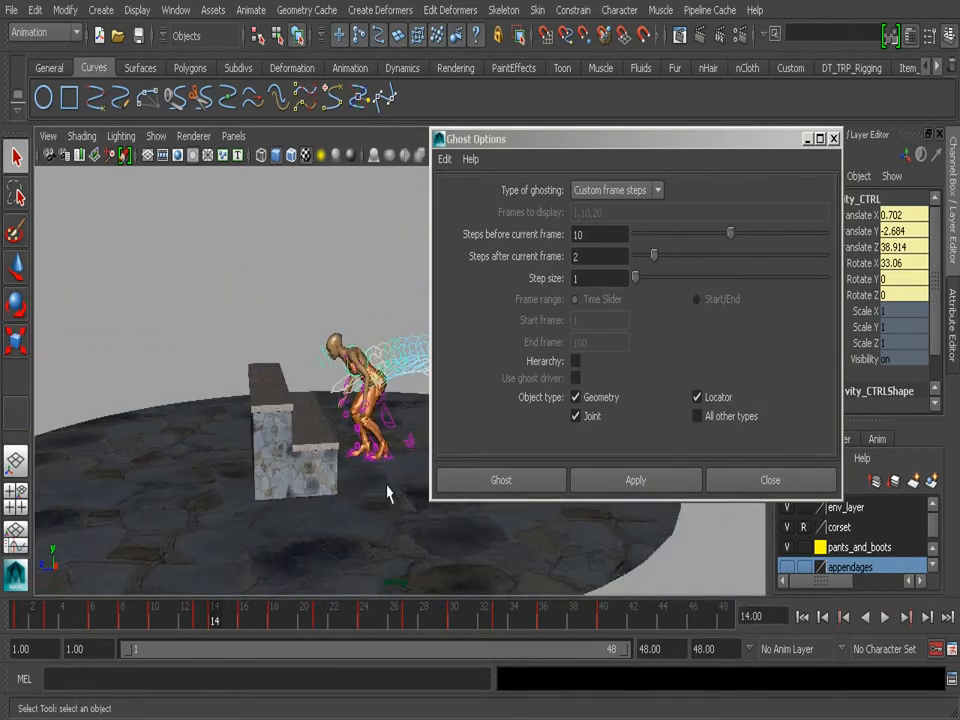
pyautogui.click(809, 142)
pyautogui.keyDown('alt'); pyautogui.moveTo(521, 397); pyautogui.dragTo(535, 350); pyautogui.keyUp('alt')
pyautogui.keyDown('alt'); pyautogui.moveTo(535, 350); pyautogui.dragTo(578, 425, button='right'); pyautogui.keyUp('alt')
pyautogui.click(803, 617)
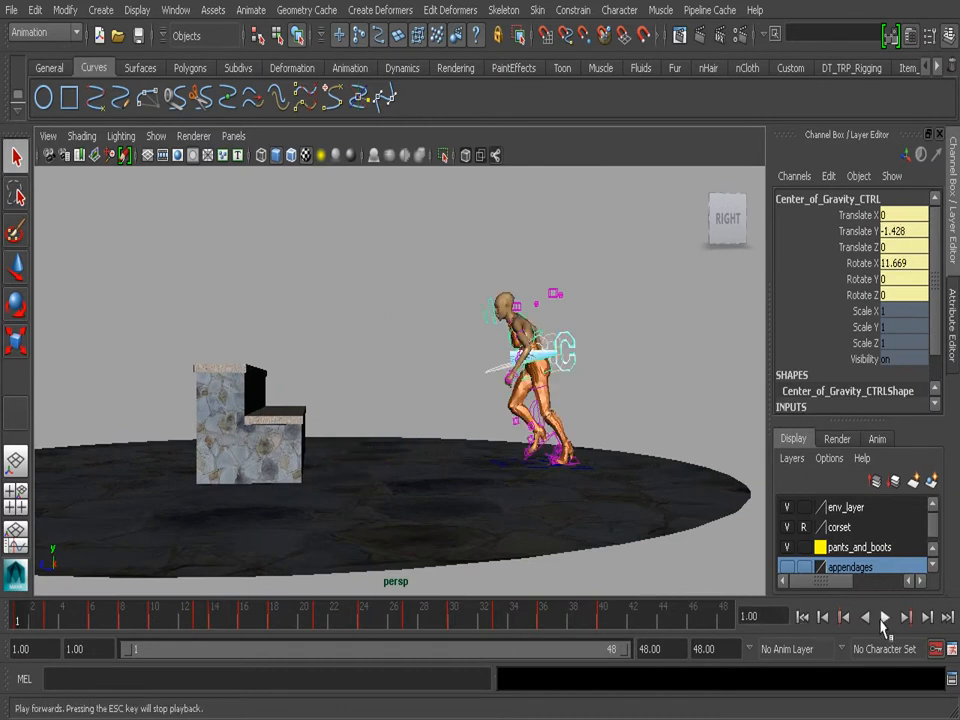
# - Play the animation briefly, stop it, and scrub back to frame 13 to examine the control's trailing ghosts up close
pyautogui.click(885, 617)
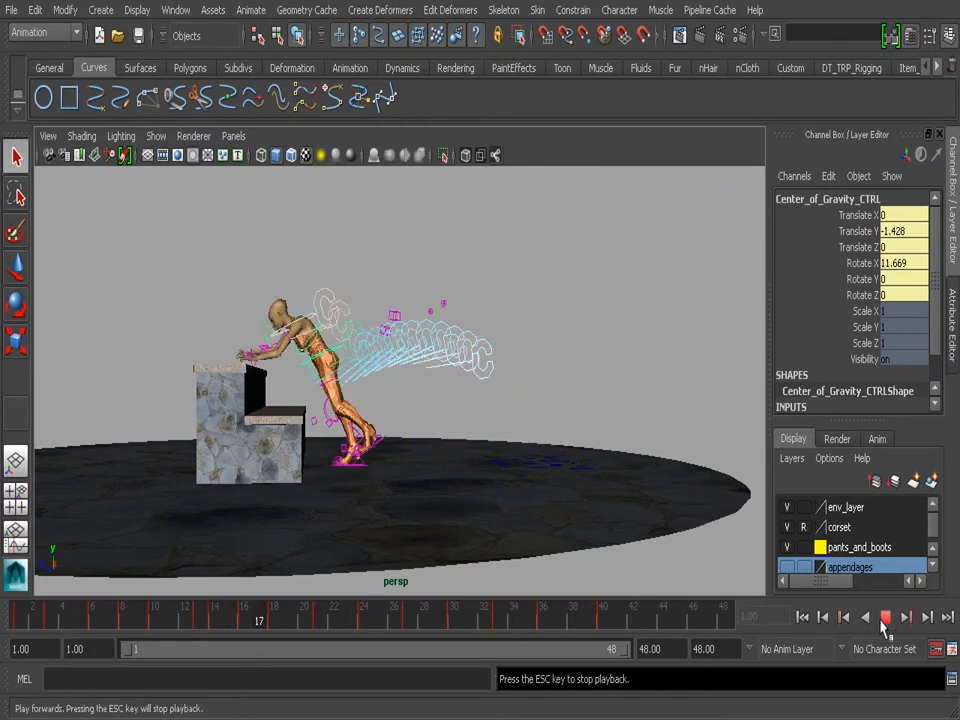
pyautogui.click(882, 620)
pyautogui.keyDown('alt'); pyautogui.moveTo(342, 410); pyautogui.dragTo(449, 453, button='middle'); pyautogui.keyUp('alt')
pyautogui.moveTo(577, 619); pyautogui.dragTo(199, 619)
pyautogui.keyDown('alt'); pyautogui.moveTo(223, 563); pyautogui.dragTo(470, 417, button='right'); pyautogui.keyUp('alt')
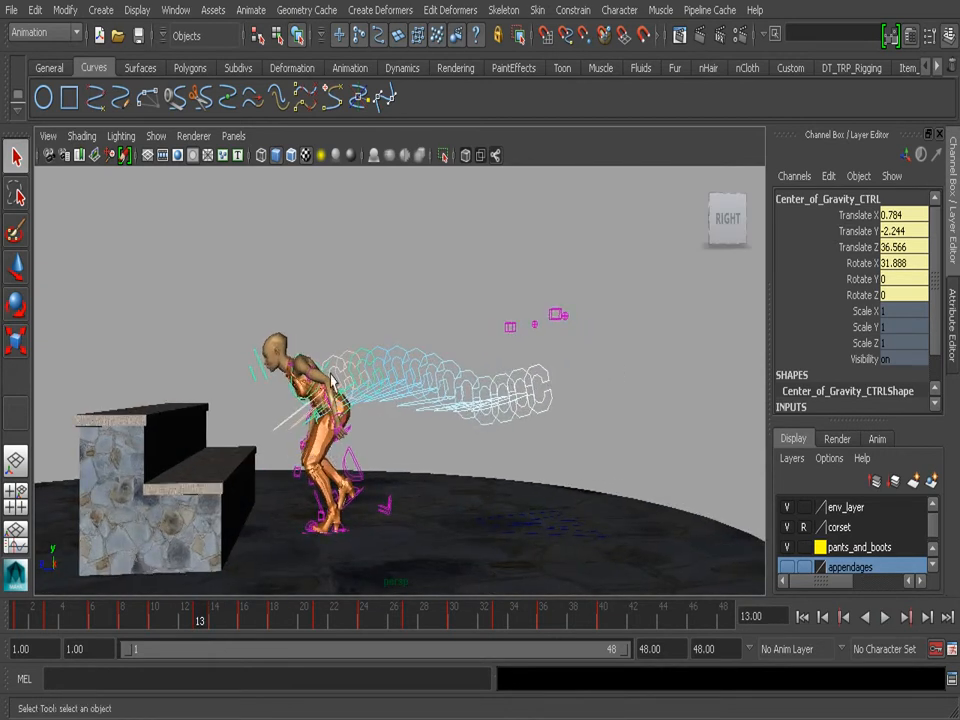
# - Scrub the animation to frame 22, on to frame 44 and back to frame 26 to study the control's motion arc over the steps
pyautogui.moveTo(223, 627); pyautogui.dragTo(341, 617)
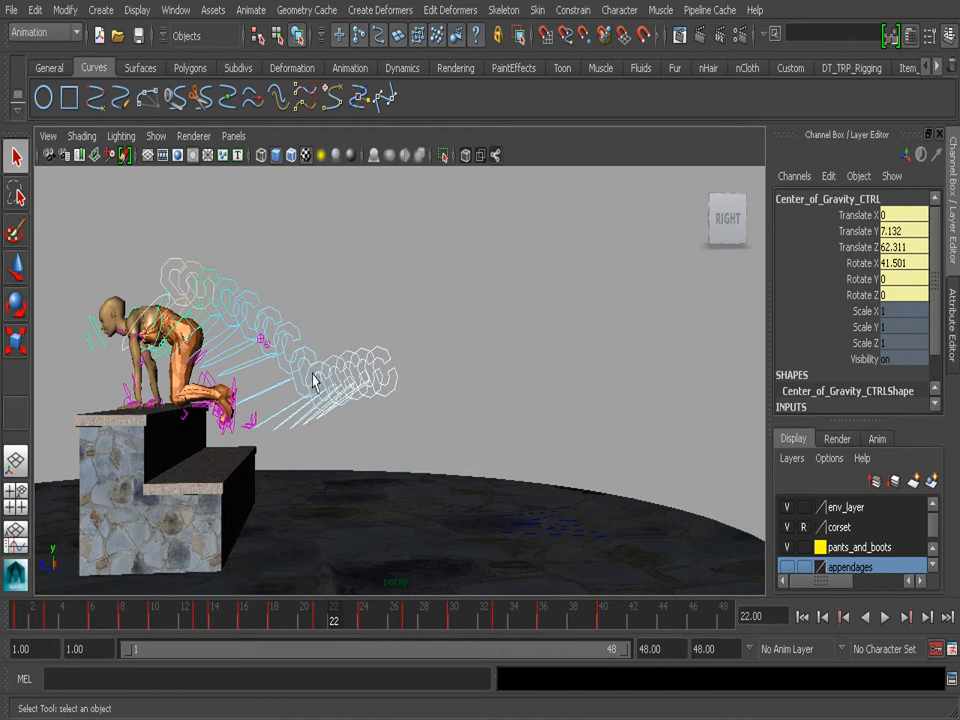
pyautogui.keyDown('alt'); pyautogui.moveTo(291, 501); pyautogui.dragTo(513, 458, button='middle'); pyautogui.keyUp('alt')
pyautogui.keyDown('alt'); pyautogui.moveTo(513, 458); pyautogui.dragTo(426, 520, button='right'); pyautogui.keyUp('alt')
pyautogui.moveTo(359, 611); pyautogui.dragTo(665, 641)
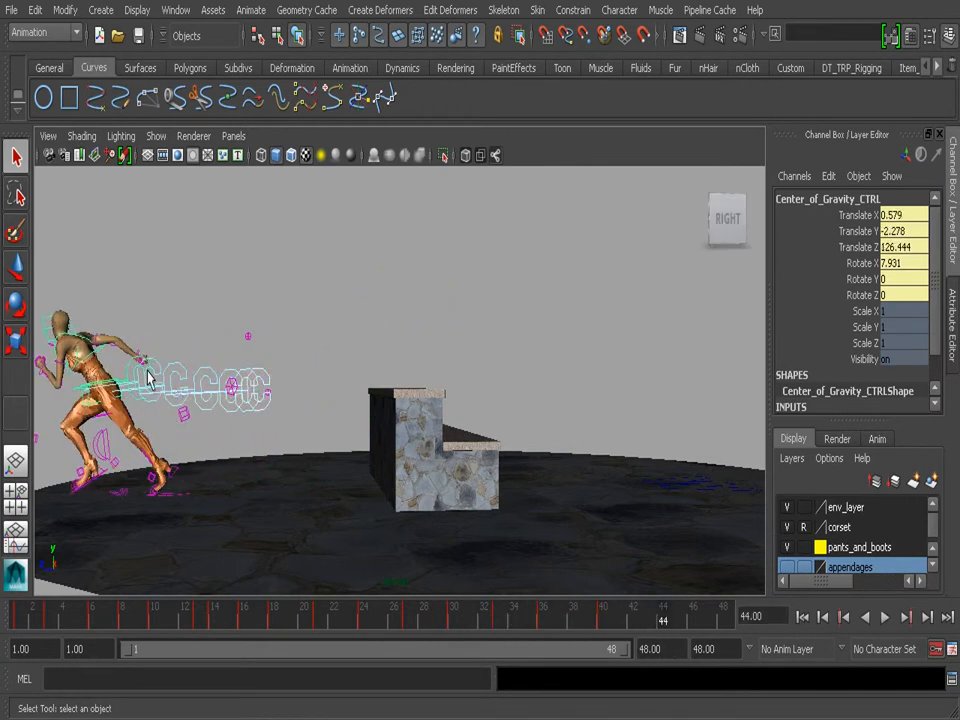
pyautogui.moveTo(591, 621); pyautogui.dragTo(396, 606)
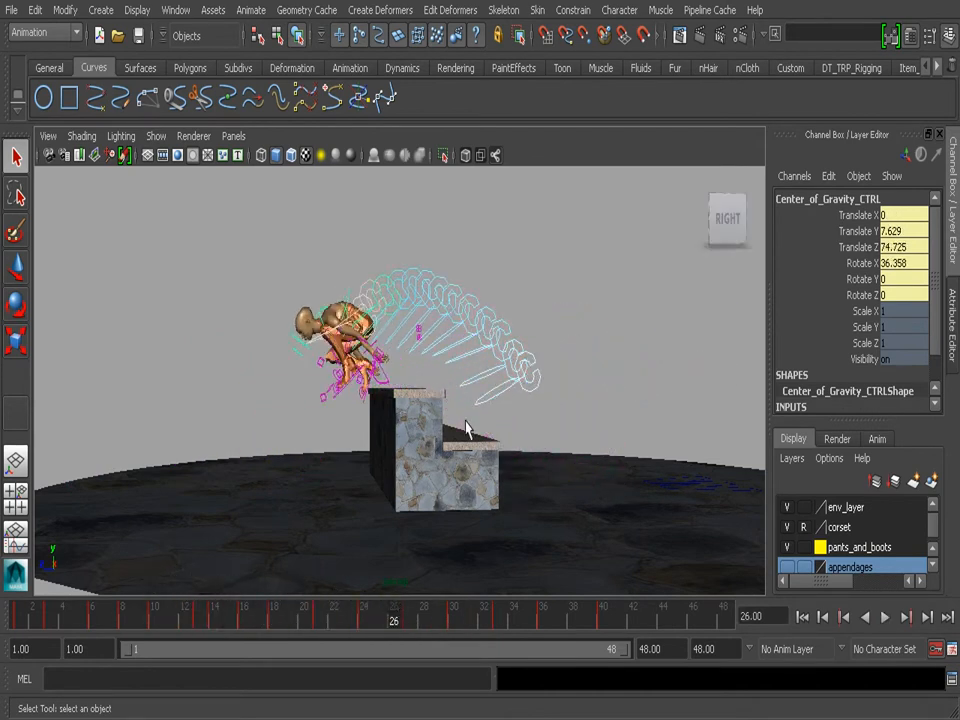
# - Play the animation from frame 26 and stop it at frame 29 to inspect the control's ghosted arc over the stone steps
pyautogui.hotkey('alt', 'v')
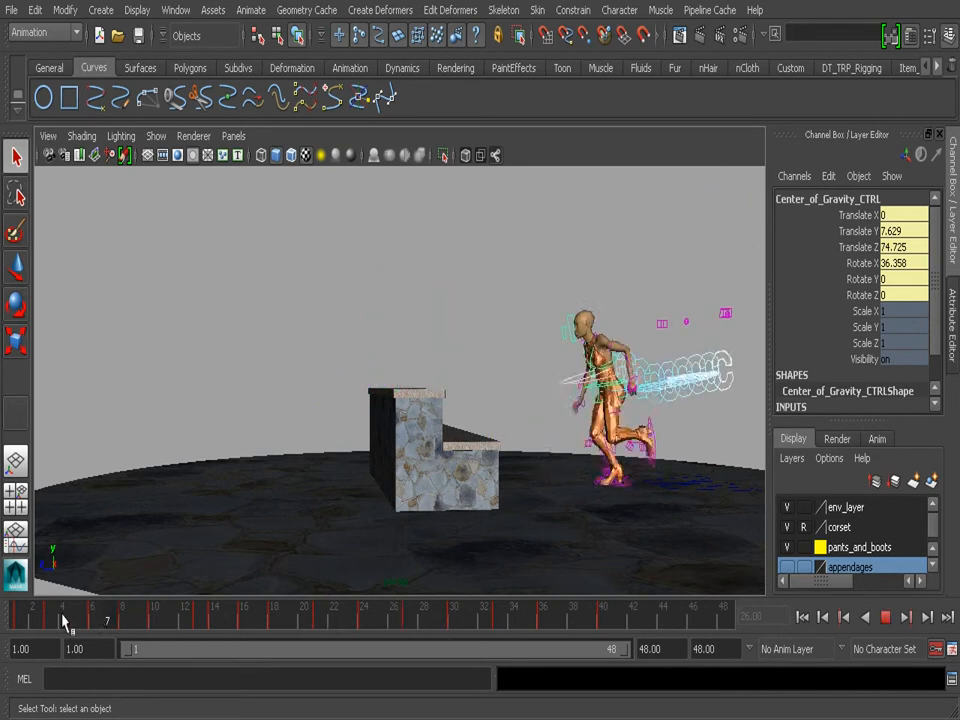
pyautogui.hotkey('alt', 'v')
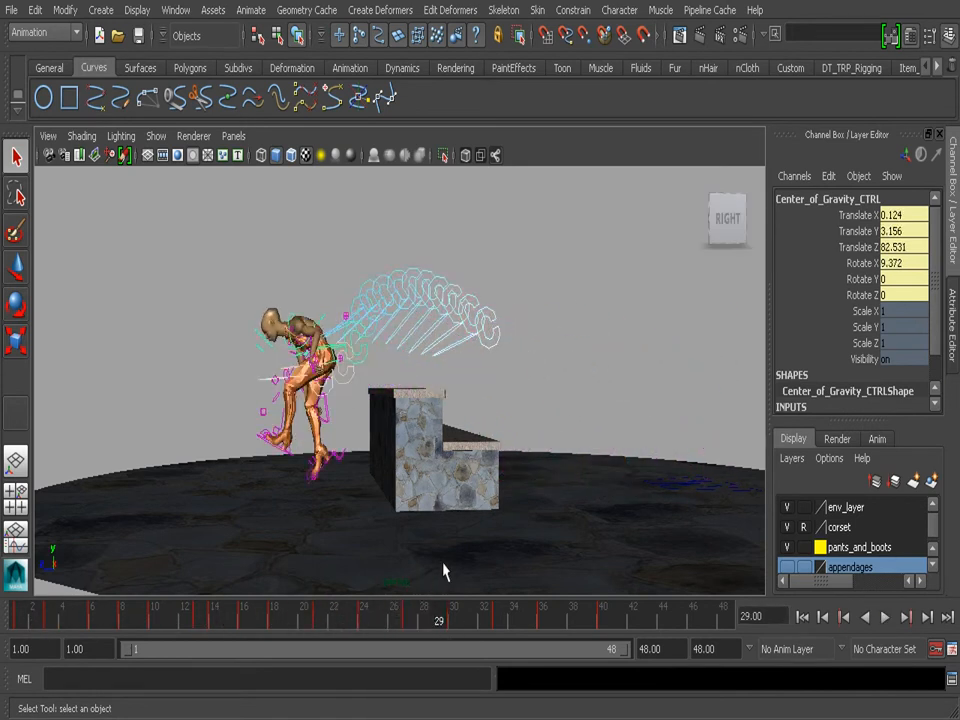
pyautogui.keyDown('alt'); pyautogui.moveTo(368, 364); pyautogui.dragTo(408, 366); pyautogui.keyUp('alt')
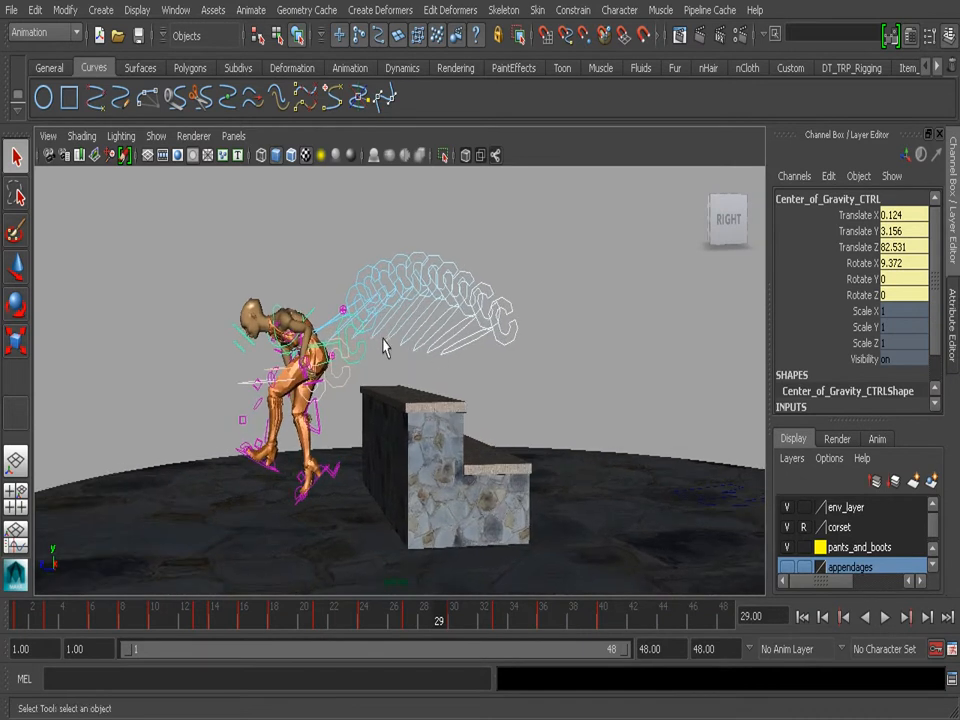